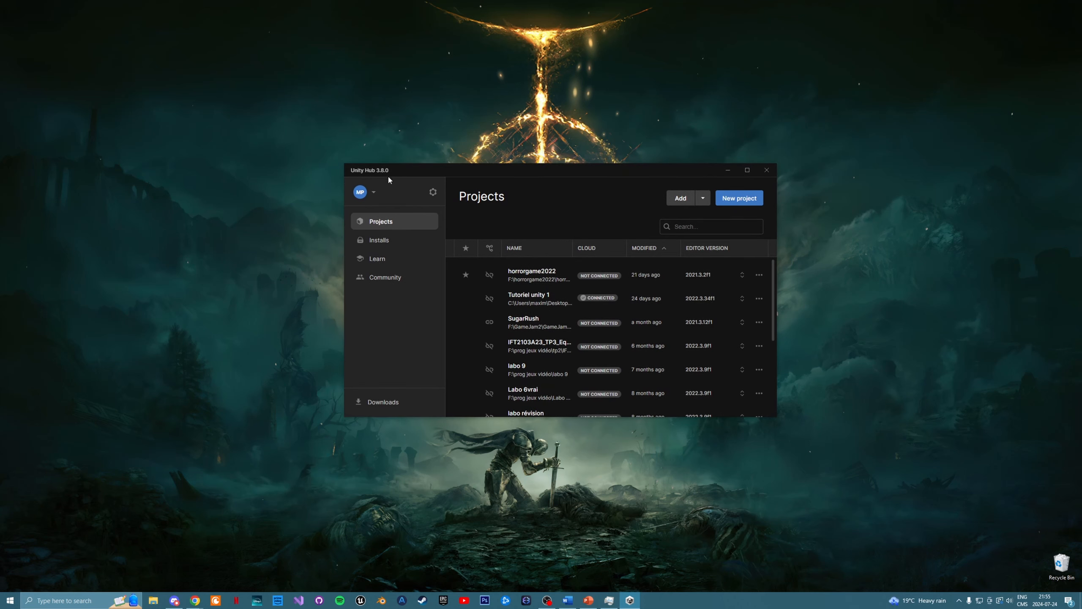
- Create a 3D (Built-In Render Pipeline) project named tutorielGitHub on the Desktop, and close its editor once it has loaded
click(742, 198)
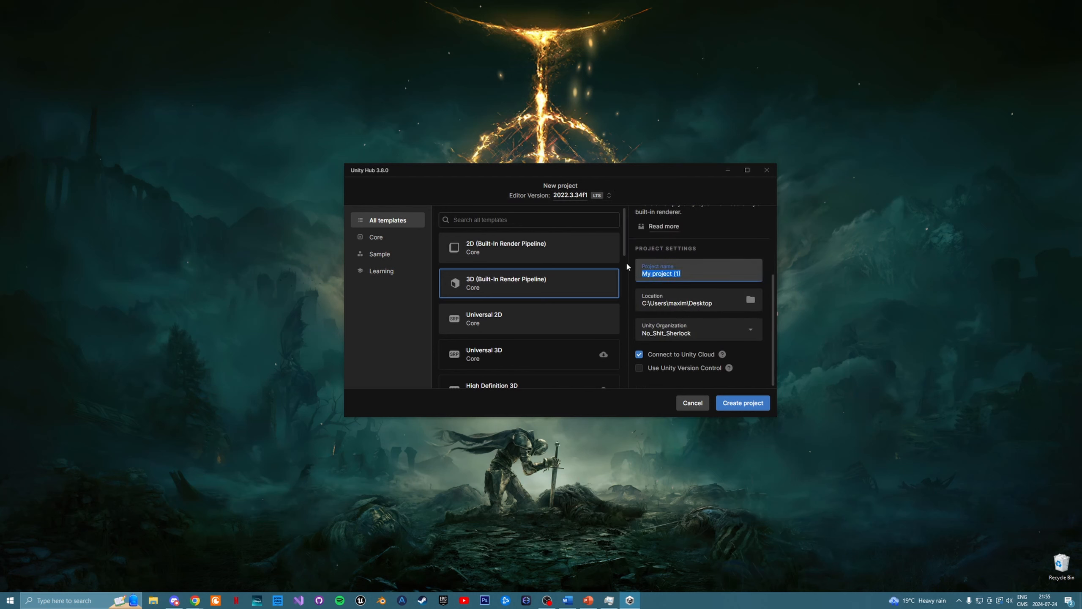
text(tutorie)
key(BackSpace)
text(iel)
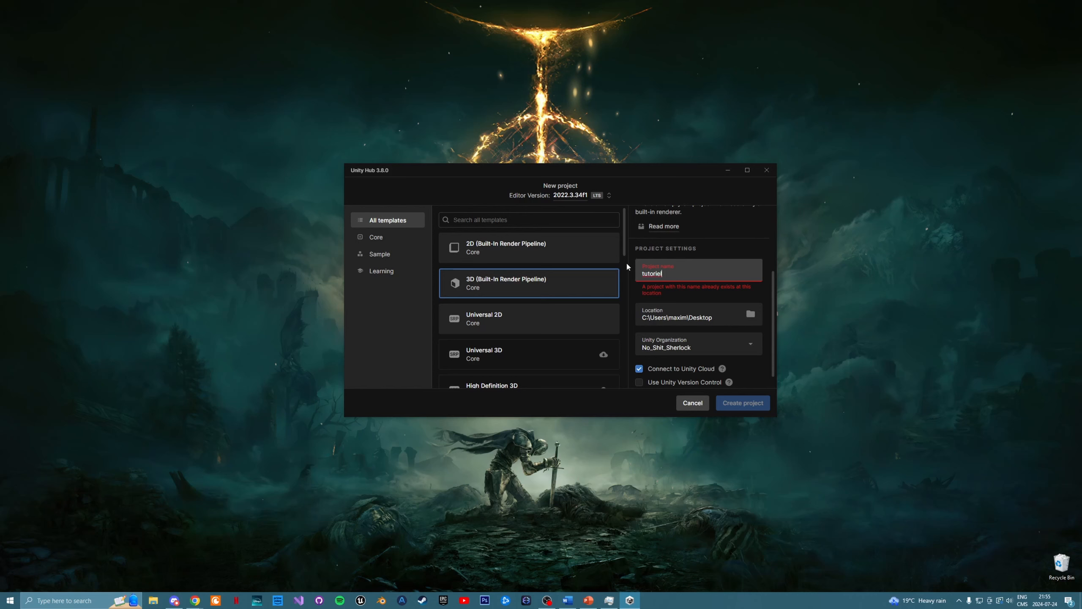
text(GitHub)
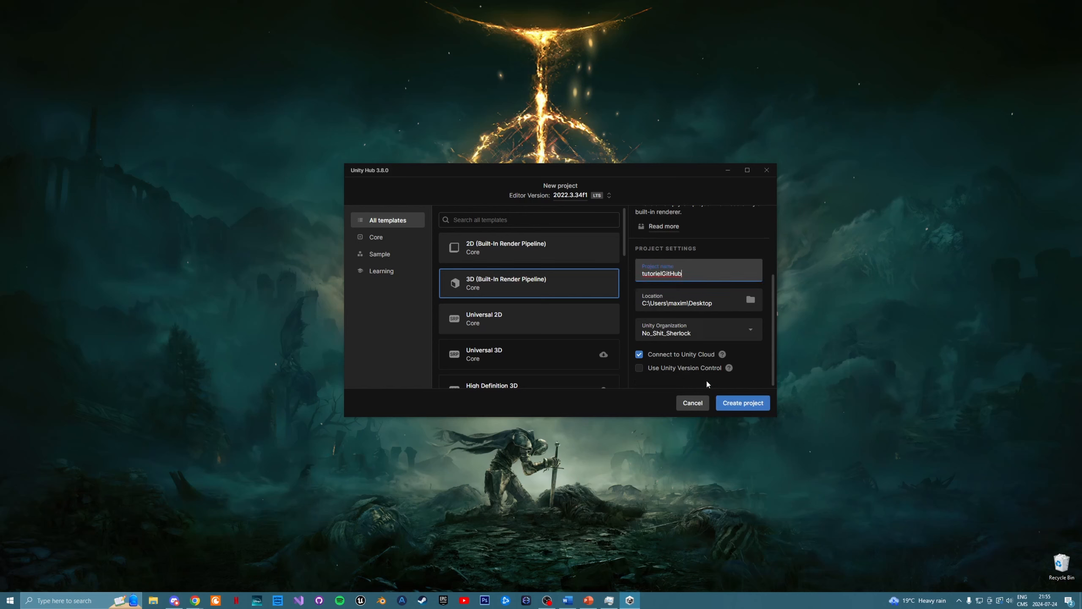
click(742, 402)
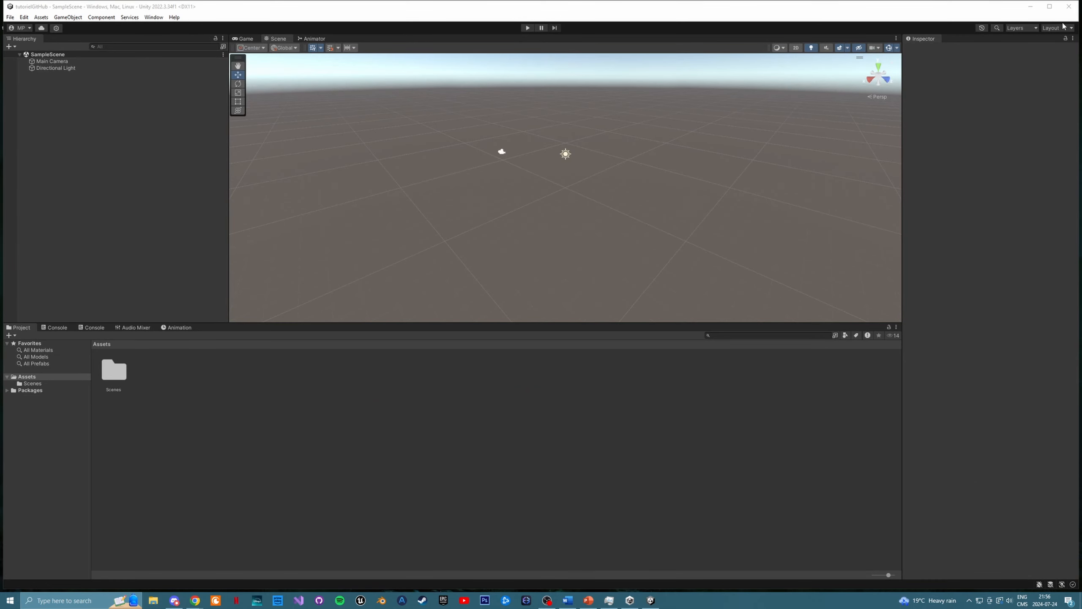
click(1070, 7)
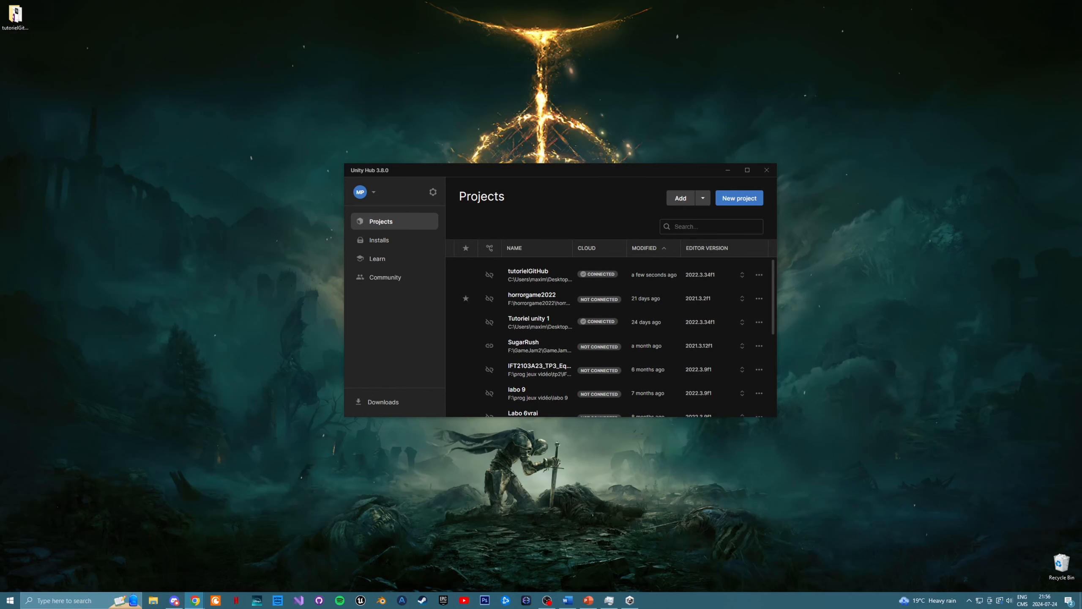
- Bring the browser into view to look at the GitHub Desktop download page, and move it away again
drag(0, 5, 433, 0)
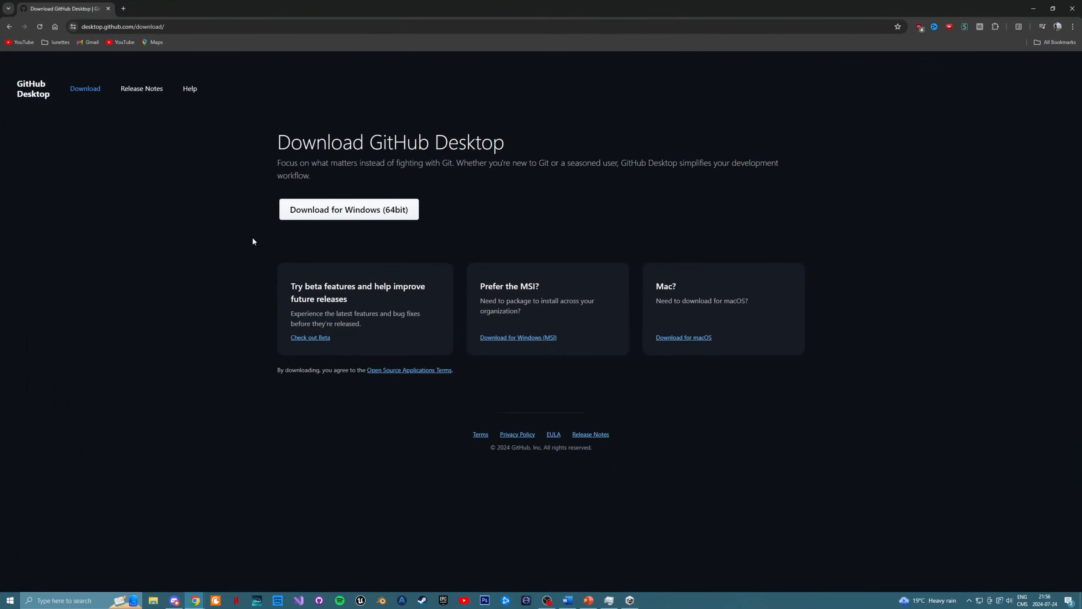
drag(59, 6, 0, 307)
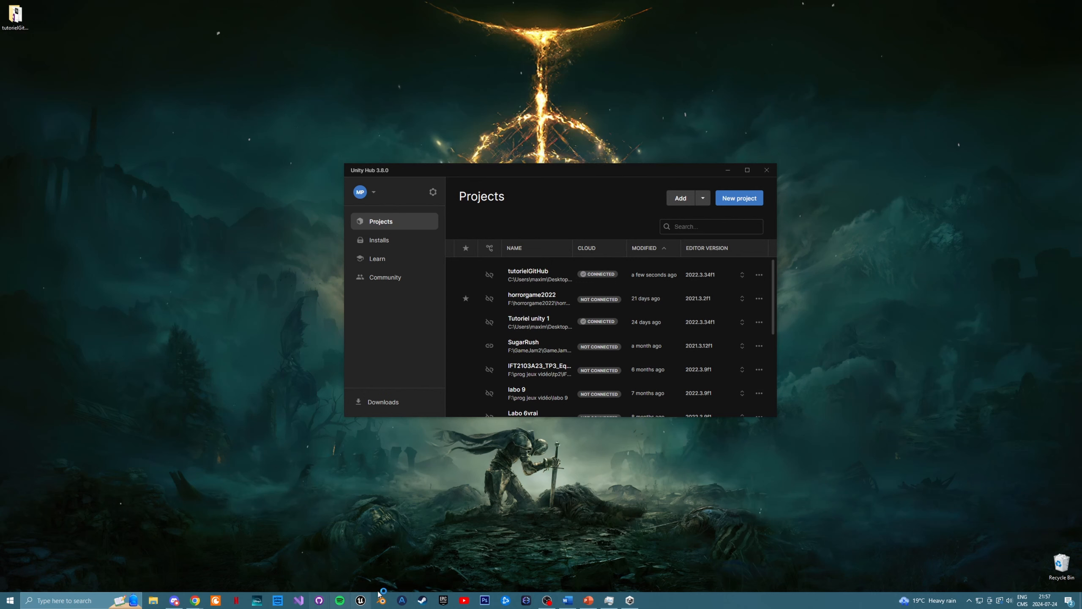
- Switch to GitHub Desktop and start adding an existing local repository, choosing the tutorielGitHub folder on the Desktop as its path
click(319, 601)
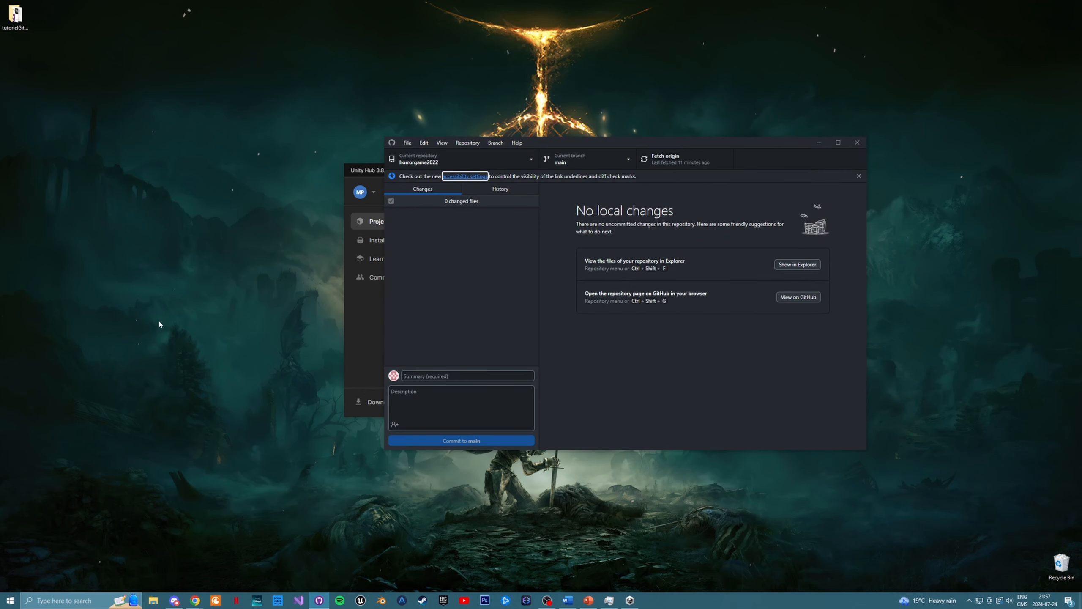
click(457, 251)
click(533, 159)
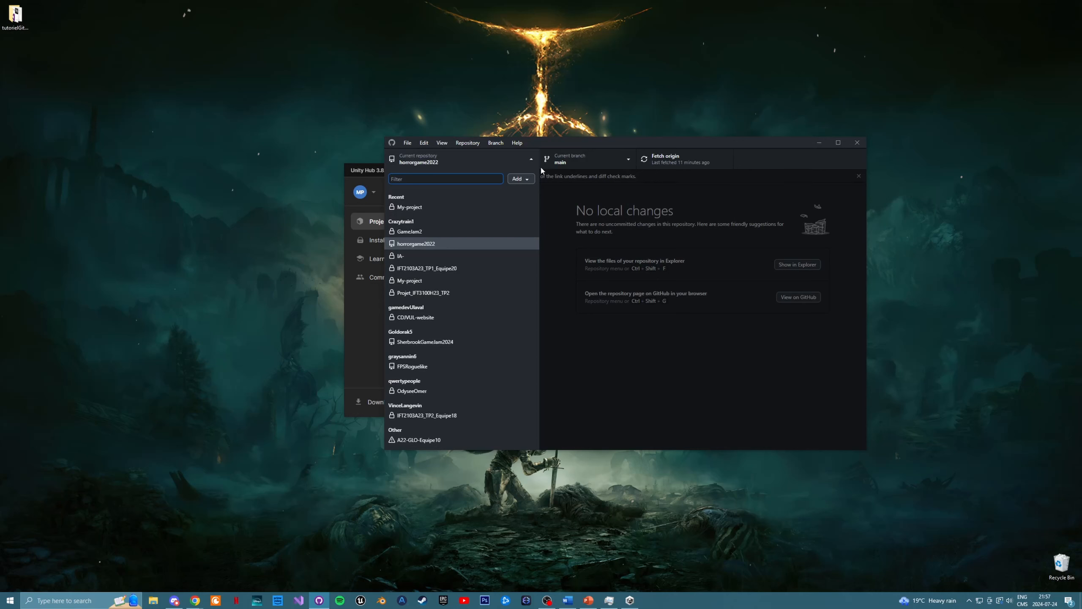
click(521, 179)
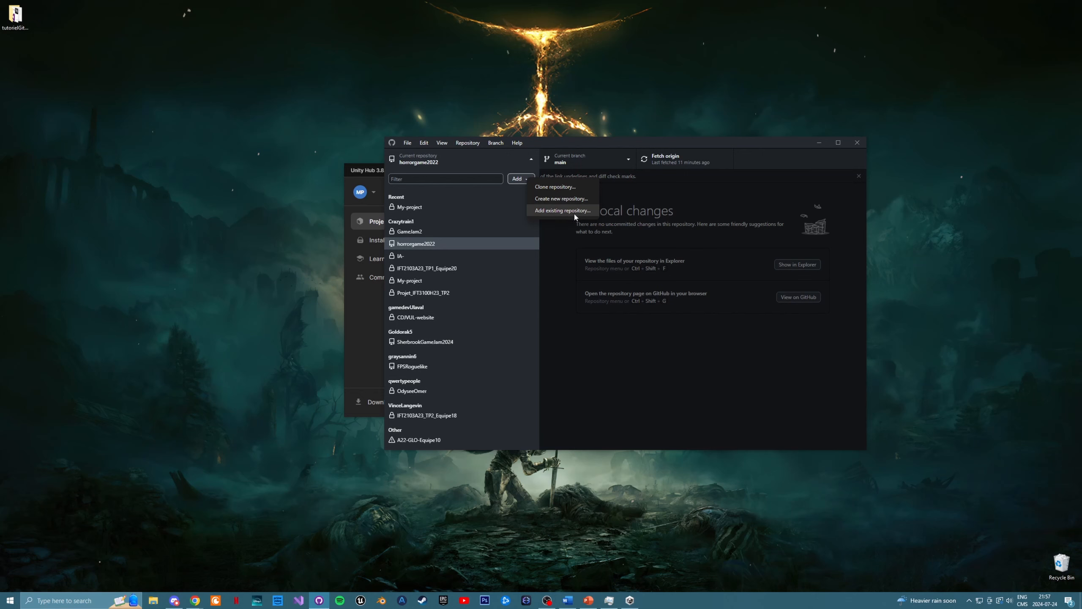
click(558, 210)
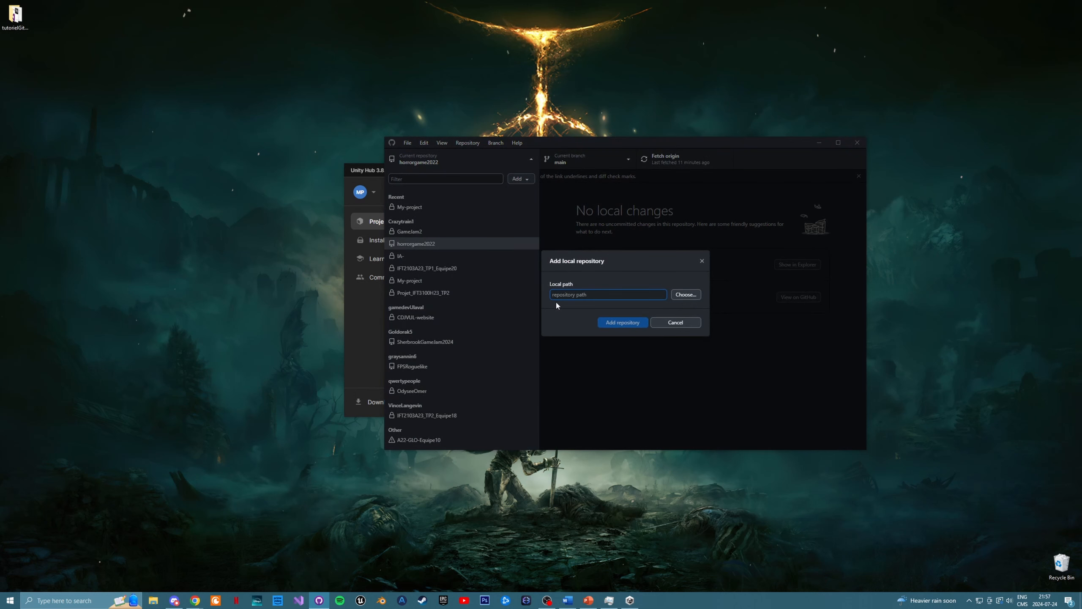
click(701, 295)
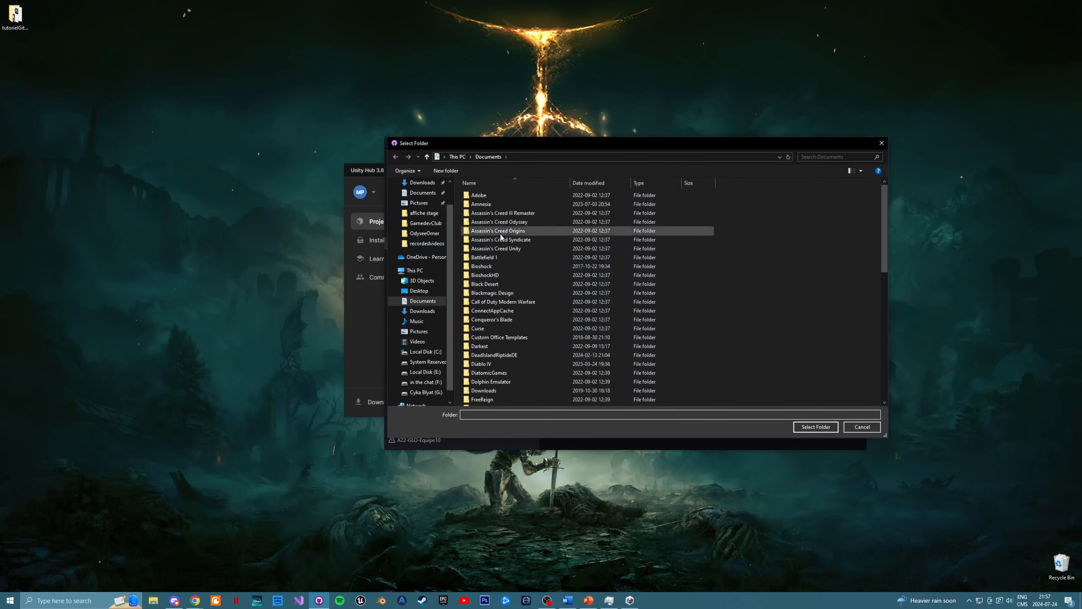
scroll(511, 368, down, 10)
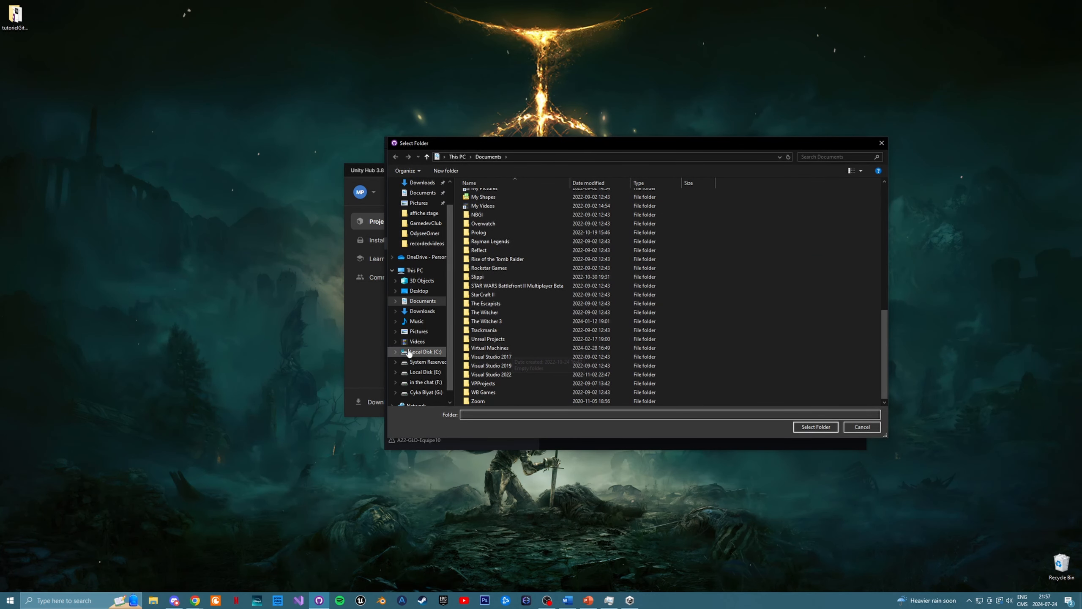
click(421, 289)
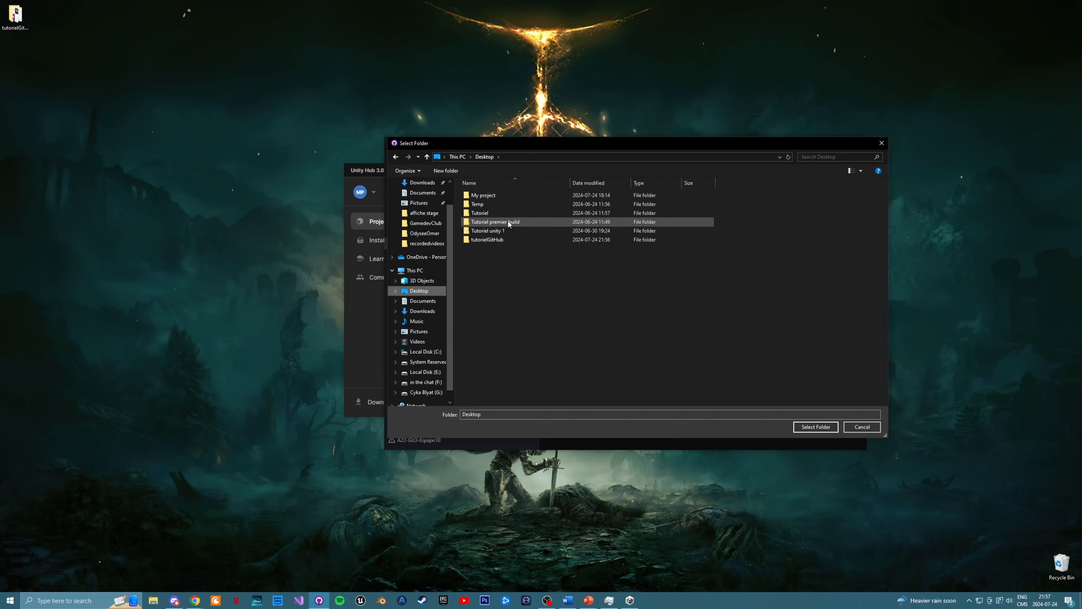
click(525, 240)
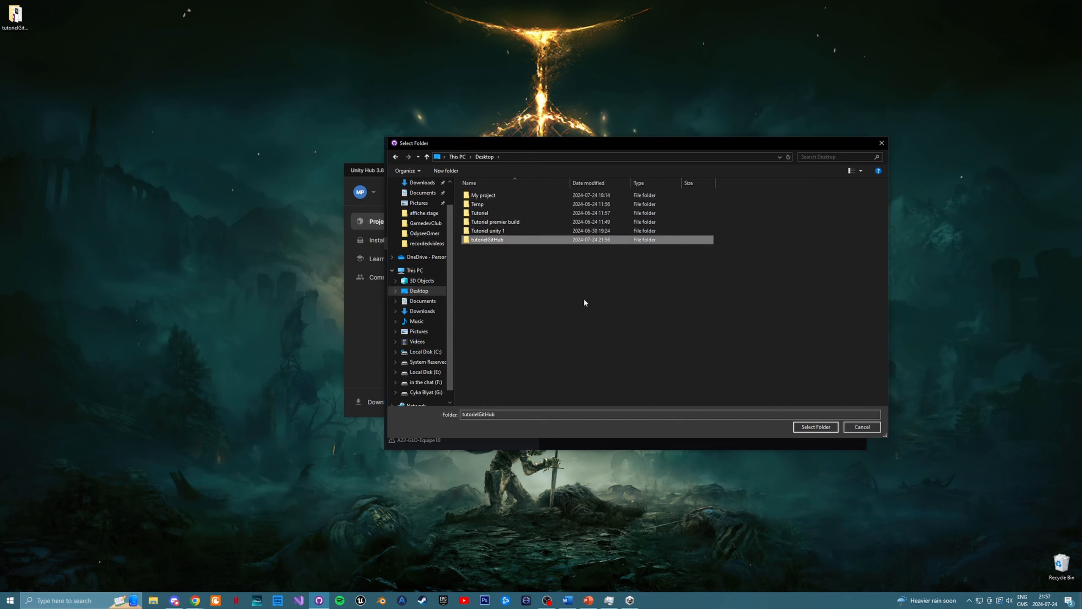
click(814, 427)
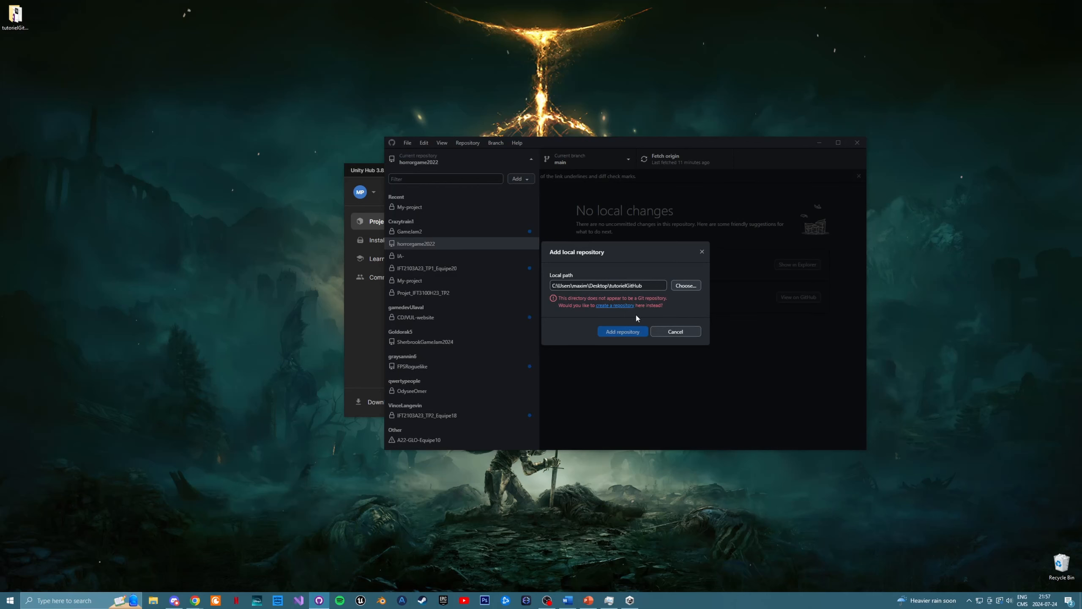
- Create a new repository in the tutorielGitHub folder with the Unity git ignore template, and skip initializing Git LFS
click(618, 306)
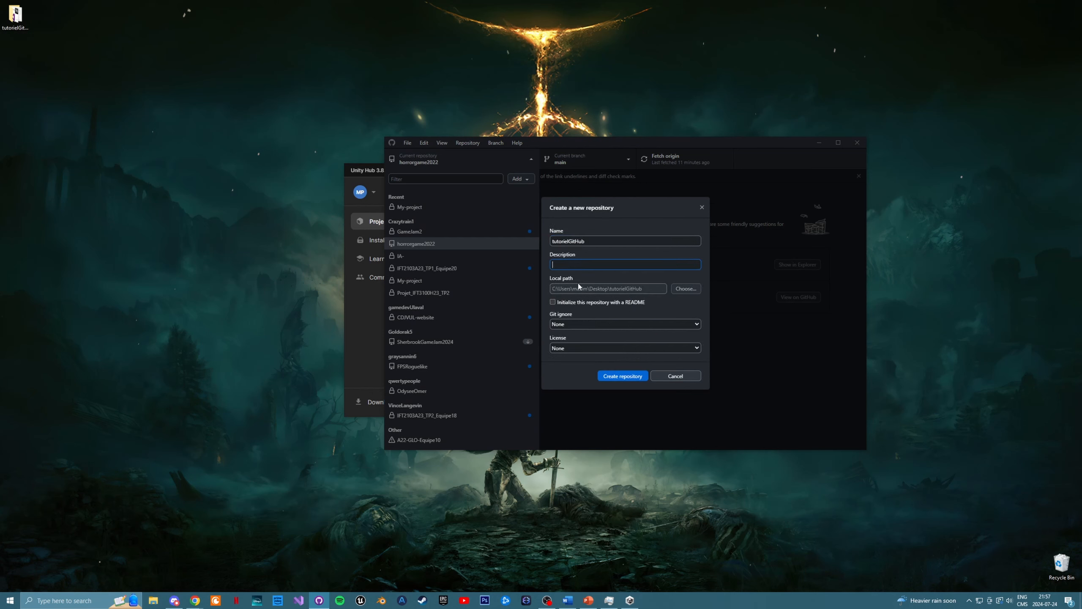
click(593, 324)
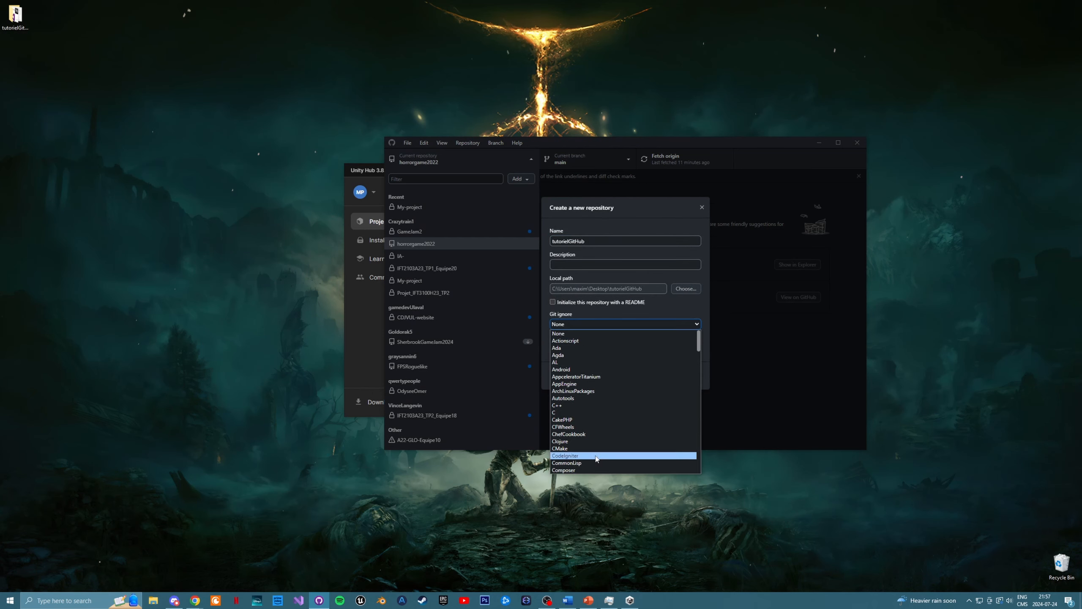
scroll(576, 443, down, 20)
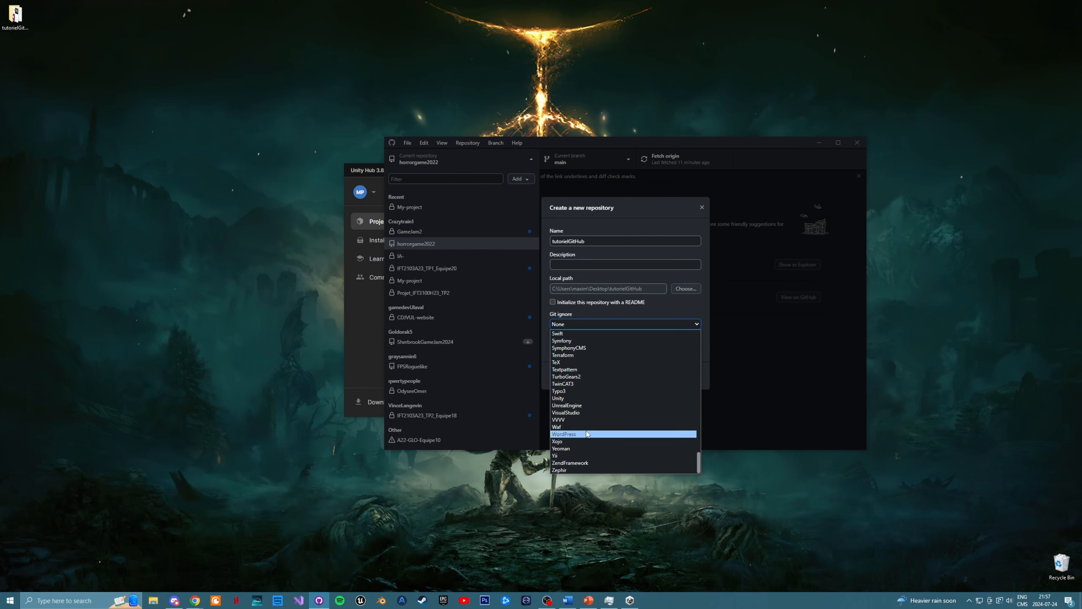
click(583, 398)
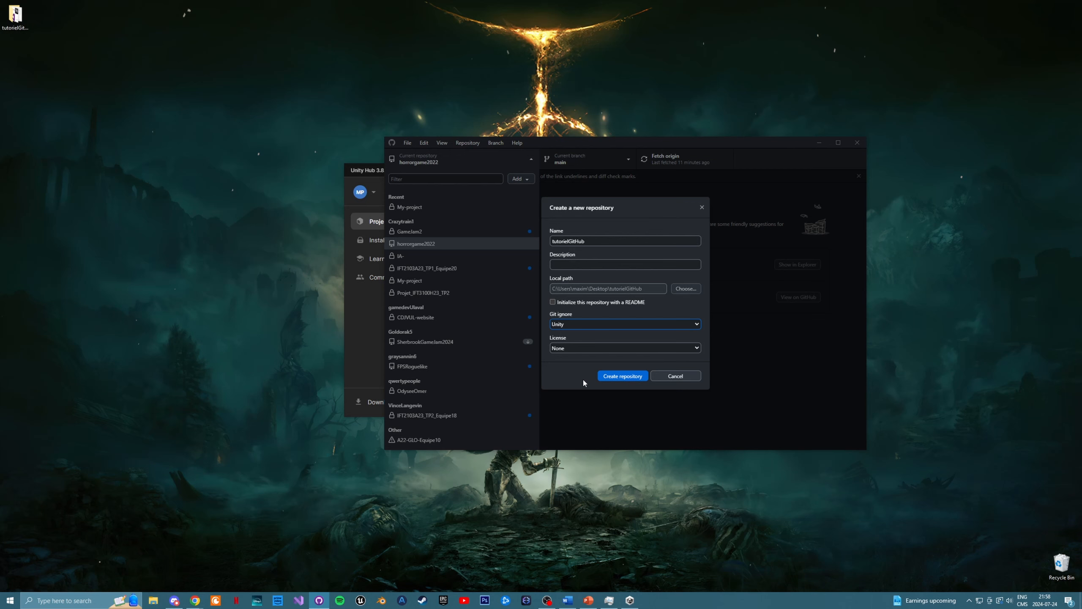
click(623, 378)
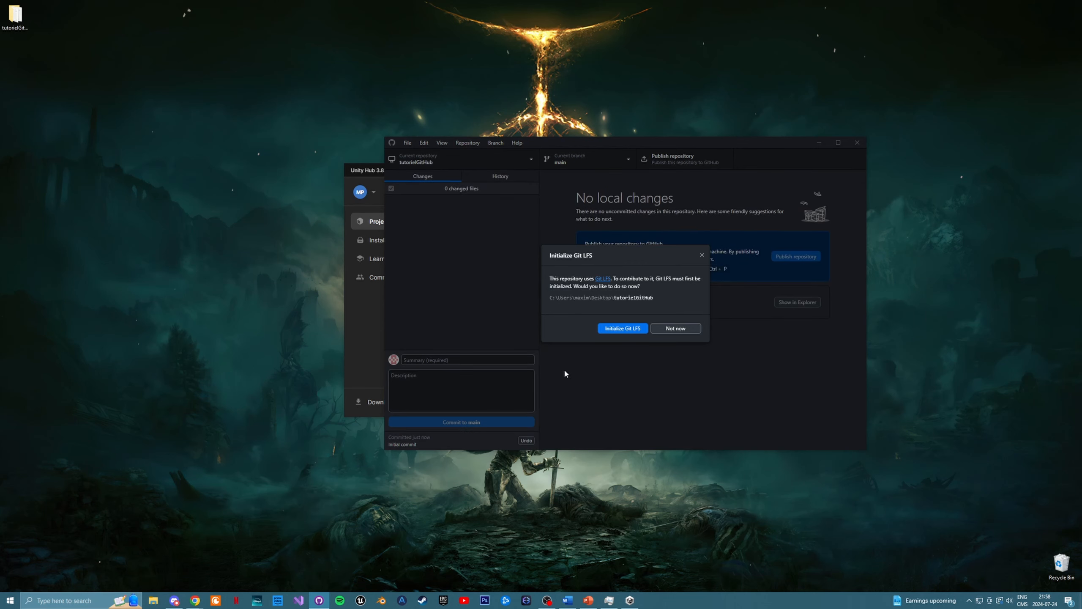
click(676, 328)
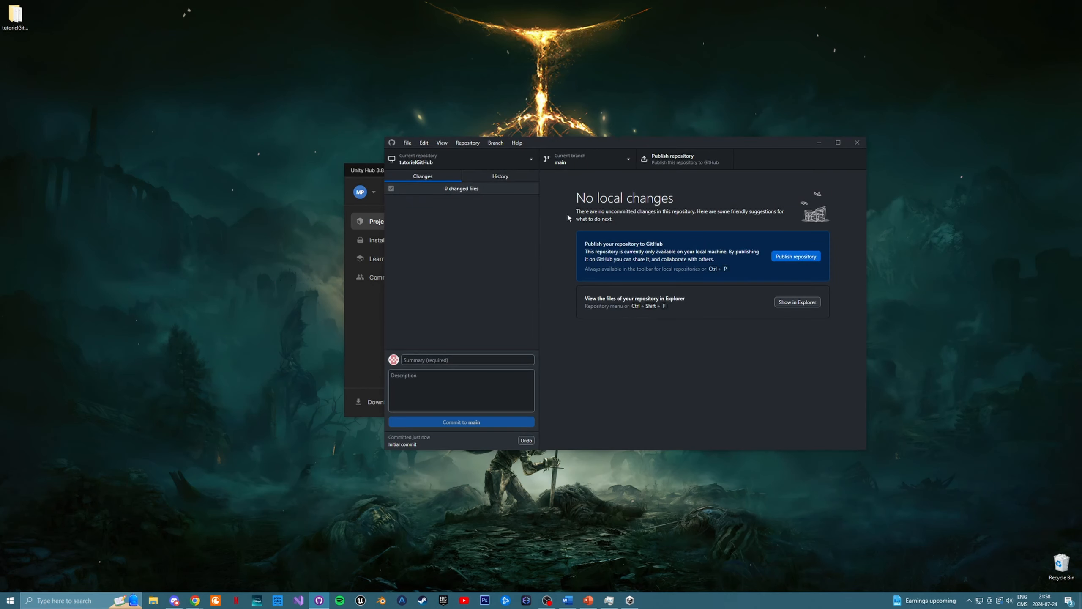
- Publish the tutorielGitHub repository to GitHub.com, keeping its code private and without an organization
click(685, 165)
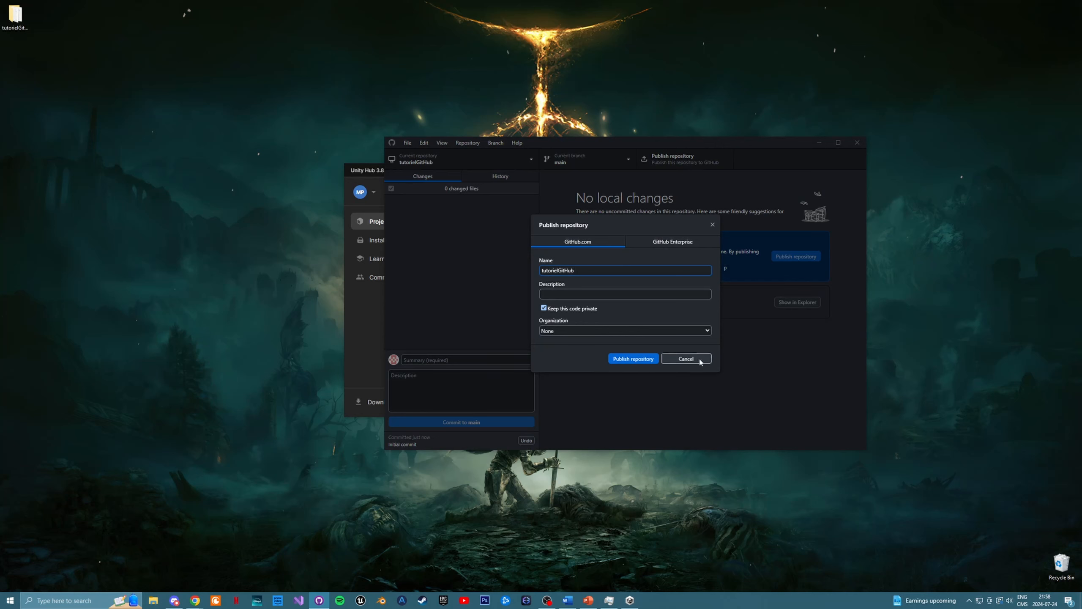
click(637, 360)
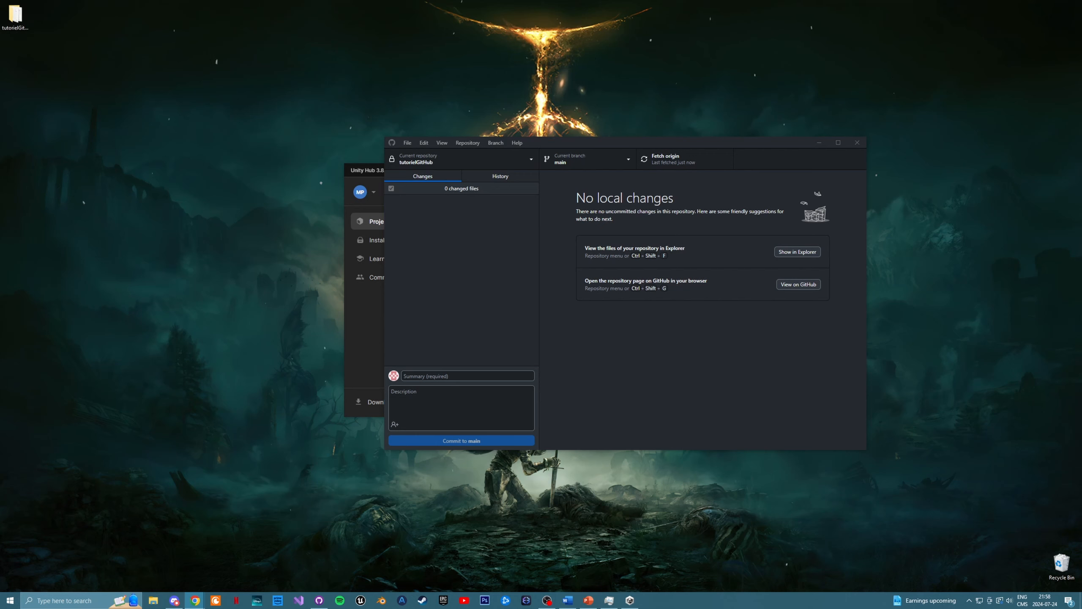
- Switch to the browser and examine the published repository's Assets/Scenes folder and its .gitignore file
drag(237, 215, 245, 1)
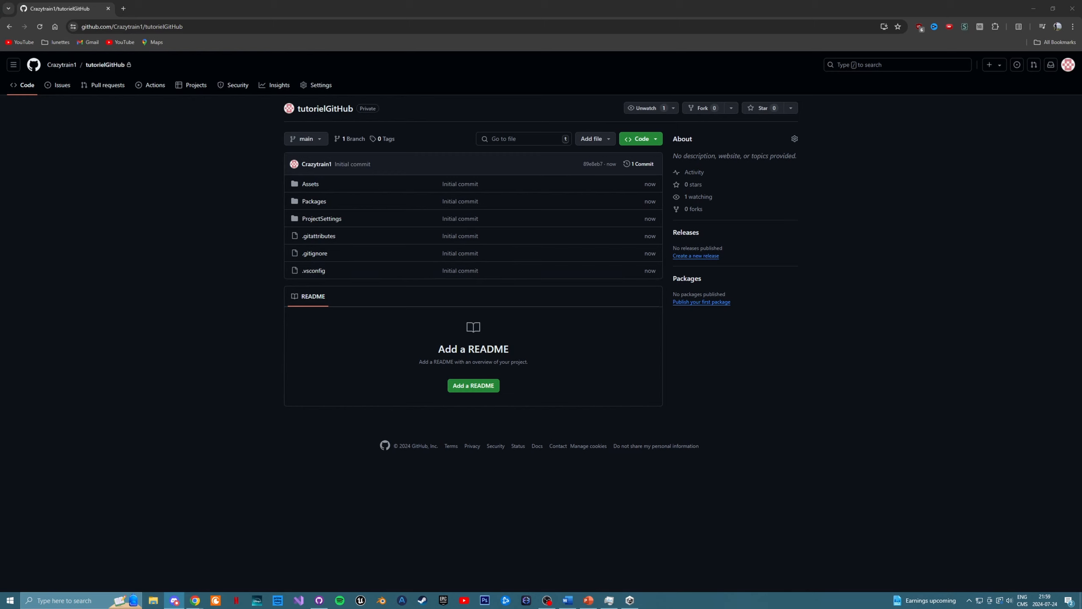
click(310, 188)
click(171, 192)
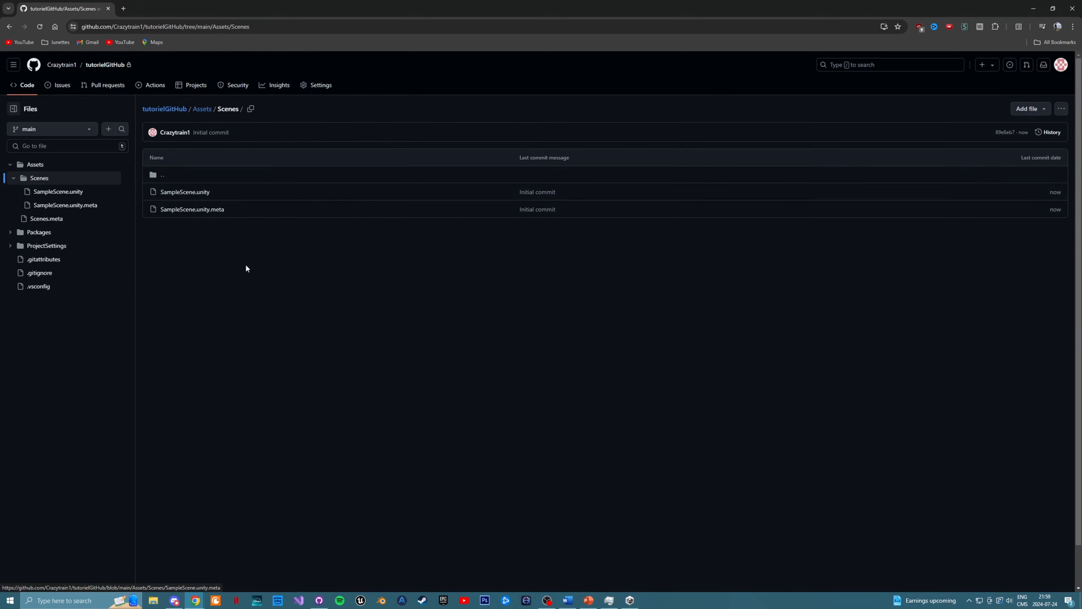
key(alt+Left)
key(alt+Left)
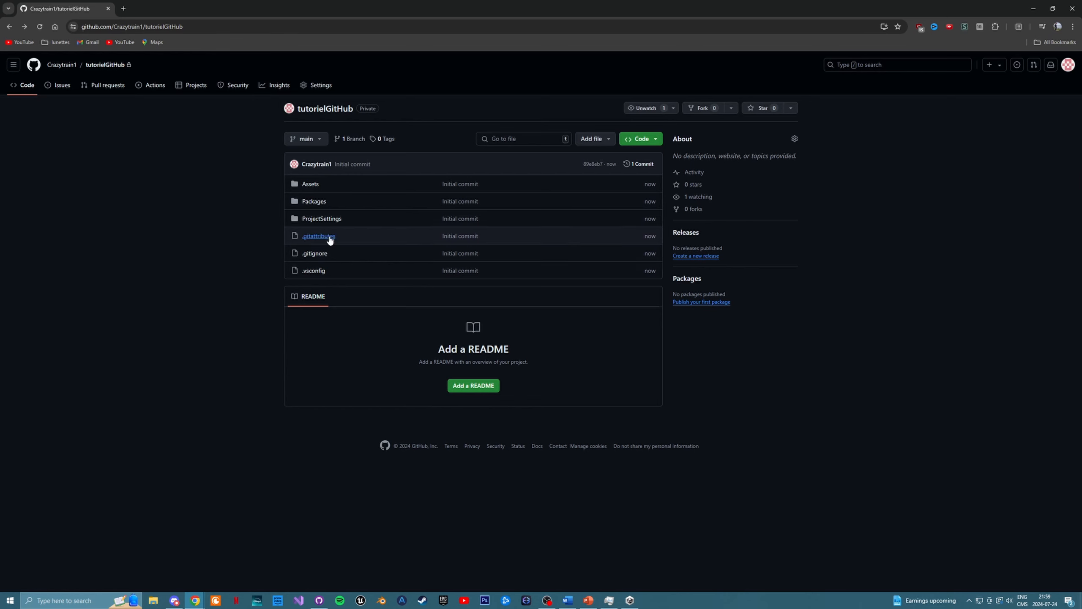
click(315, 254)
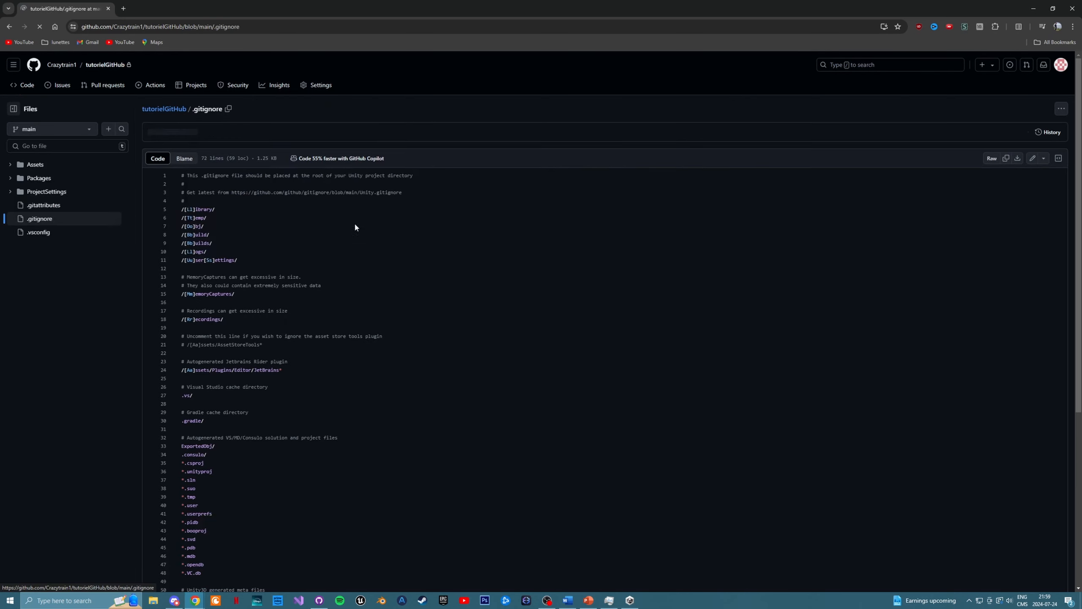
scroll(389, 243, down, 5)
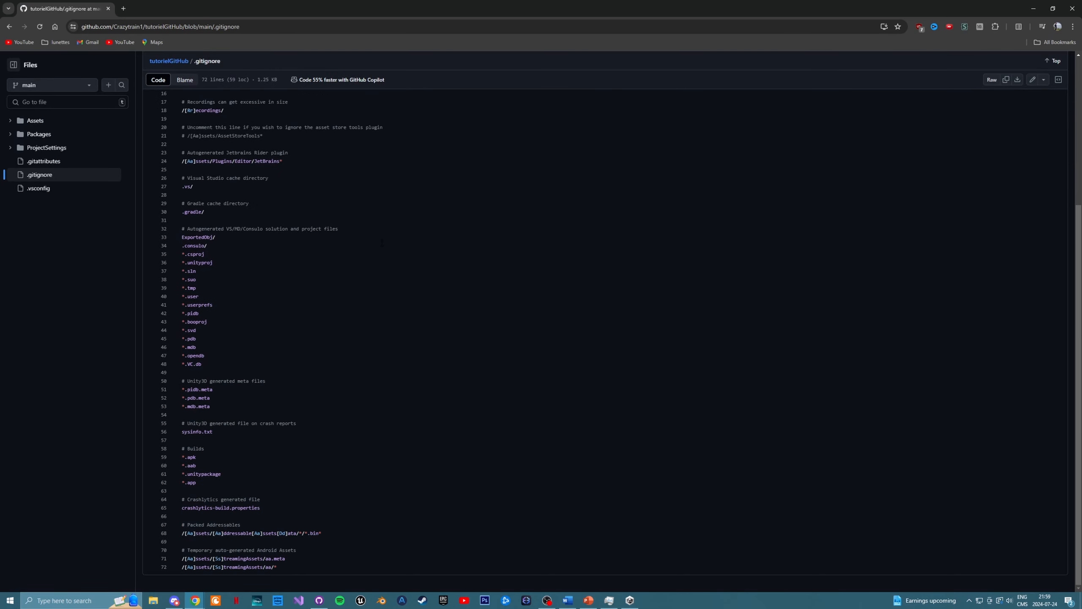
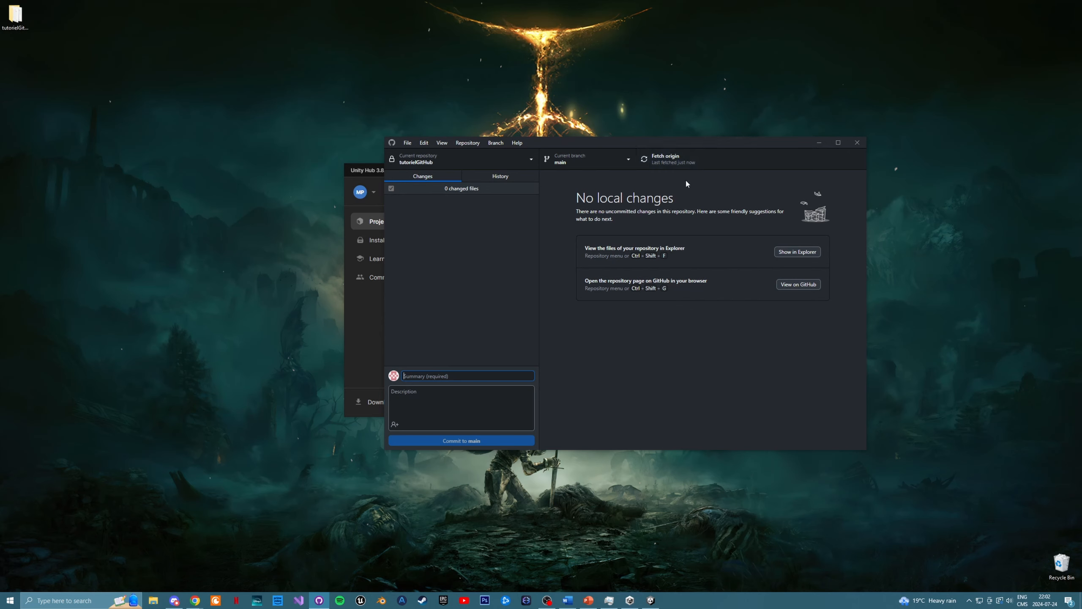
- Fetch origin and review the SampleScene.unity changes of the "added a cube" commit in the repository's history
click(671, 157)
click(498, 176)
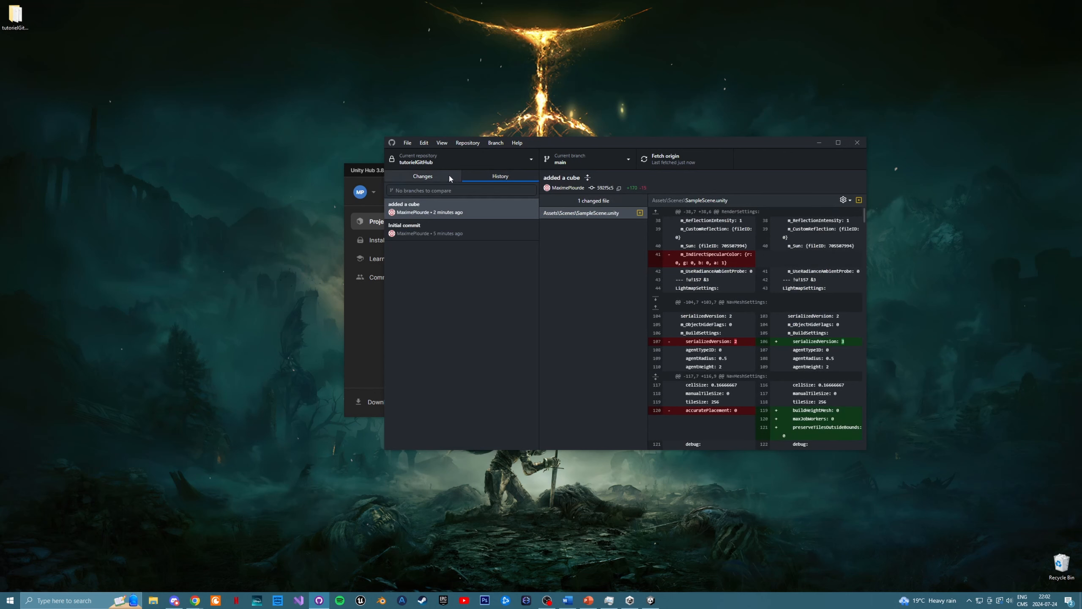
click(590, 286)
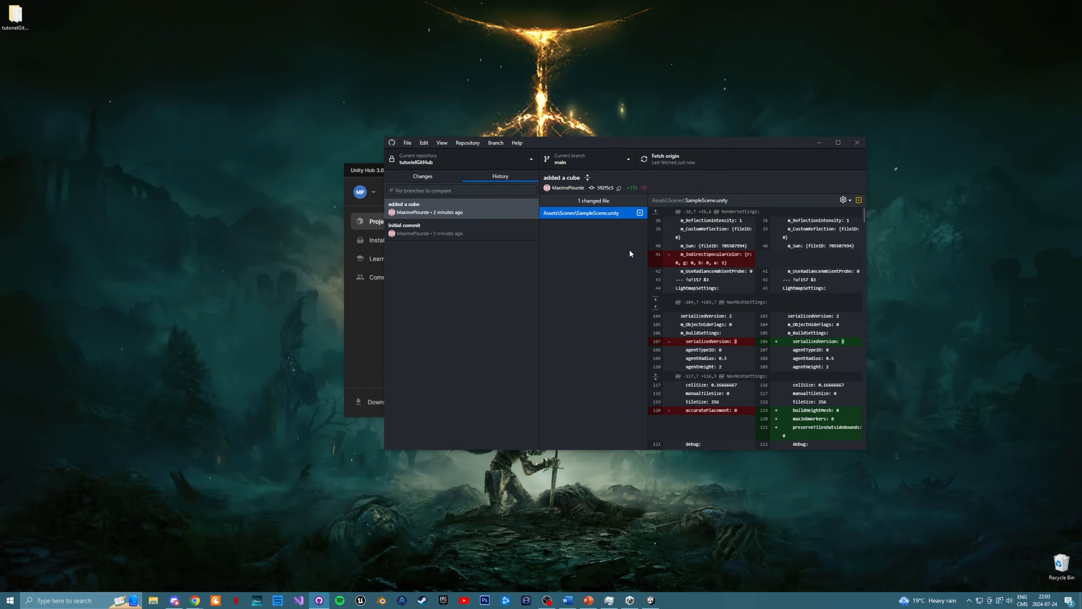
click(423, 176)
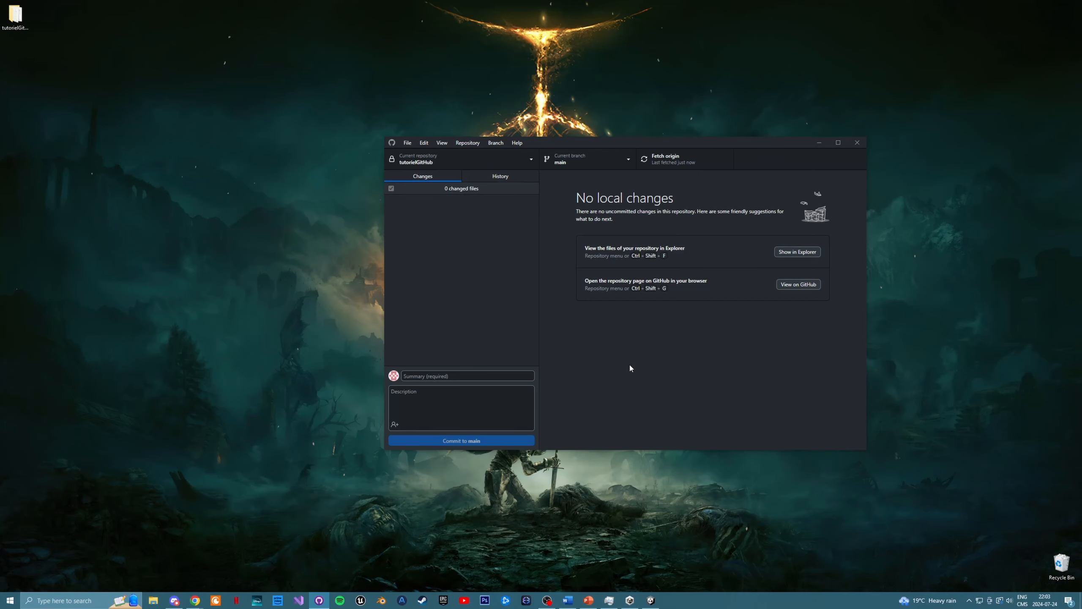
- Switch to the Unity editor and examine the tutorielGitHub project's Assets and Scenes folders
click(651, 600)
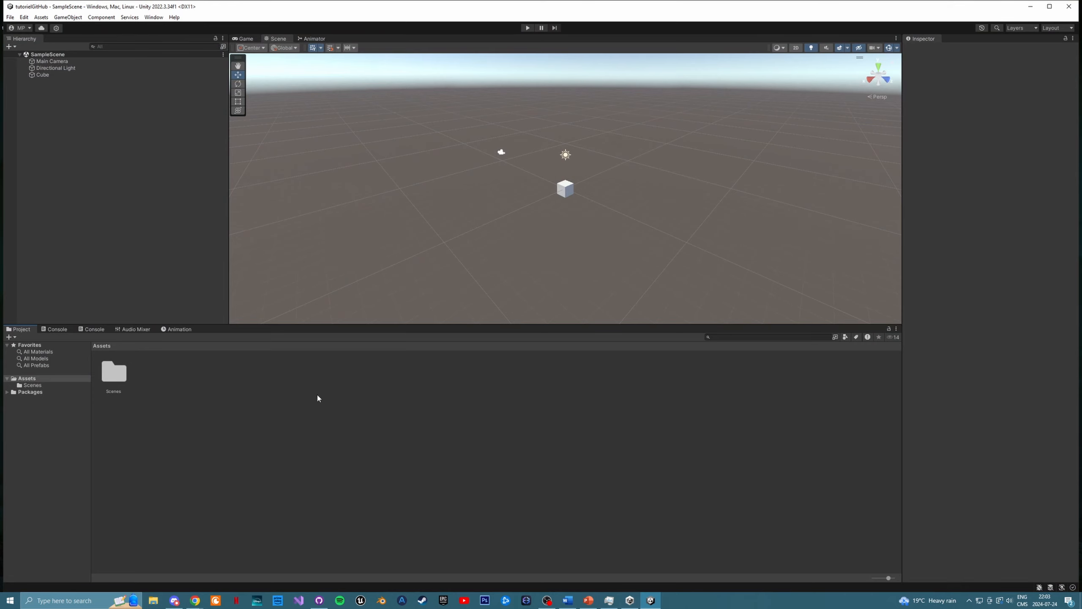
double_click(114, 372)
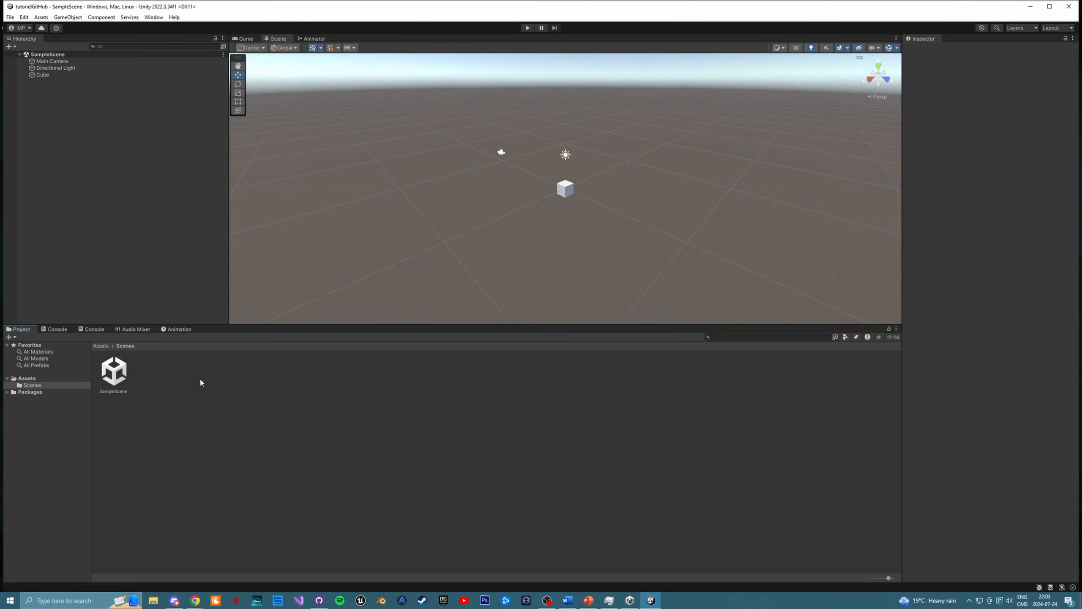
click(101, 346)
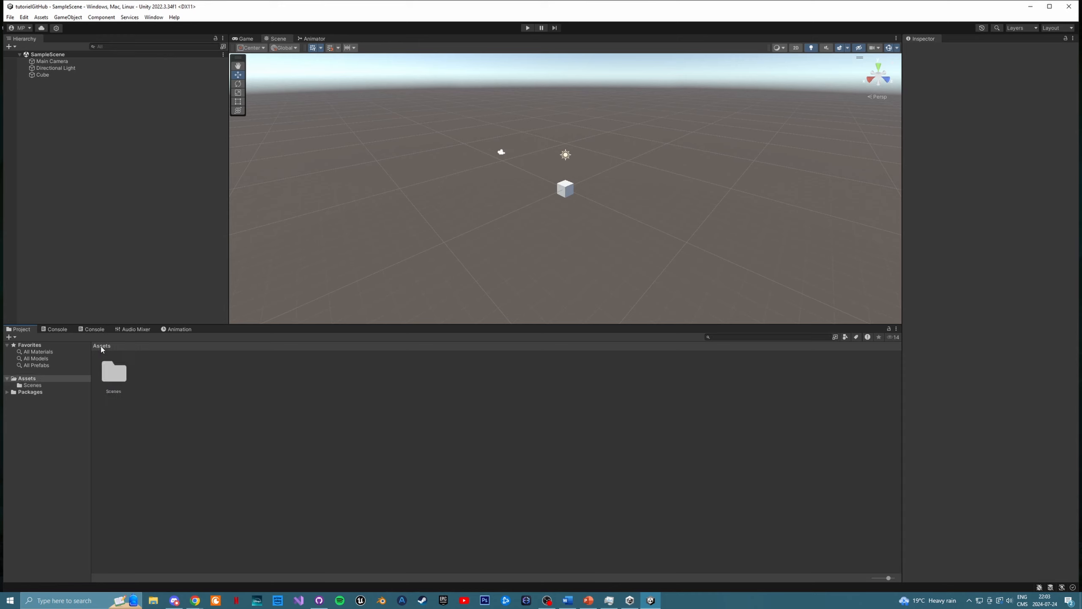
click(119, 371)
double_click(119, 370)
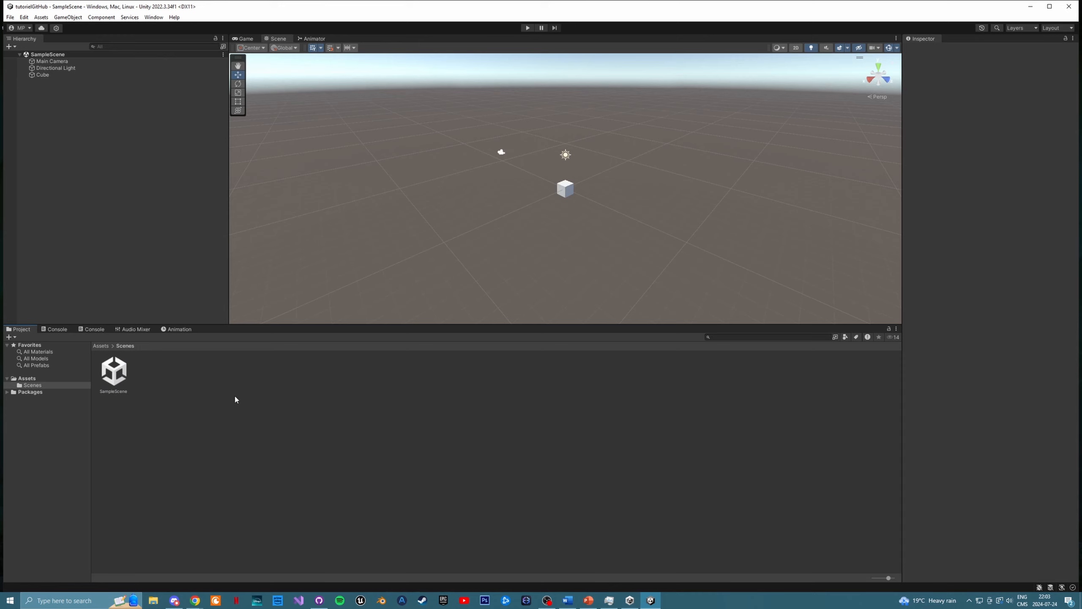
right_click(165, 376)
click(162, 377)
click(101, 346)
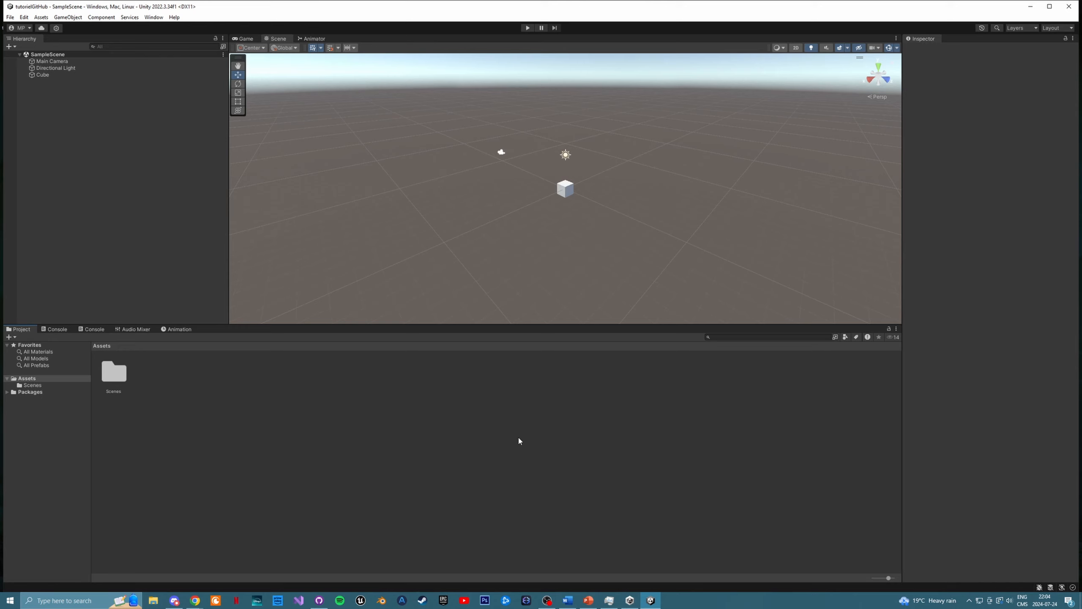
- Switch to GitHub Desktop and clone the TestGBithub repository from GitHub.com into a TestGBithub folder on the Desktop
click(318, 600)
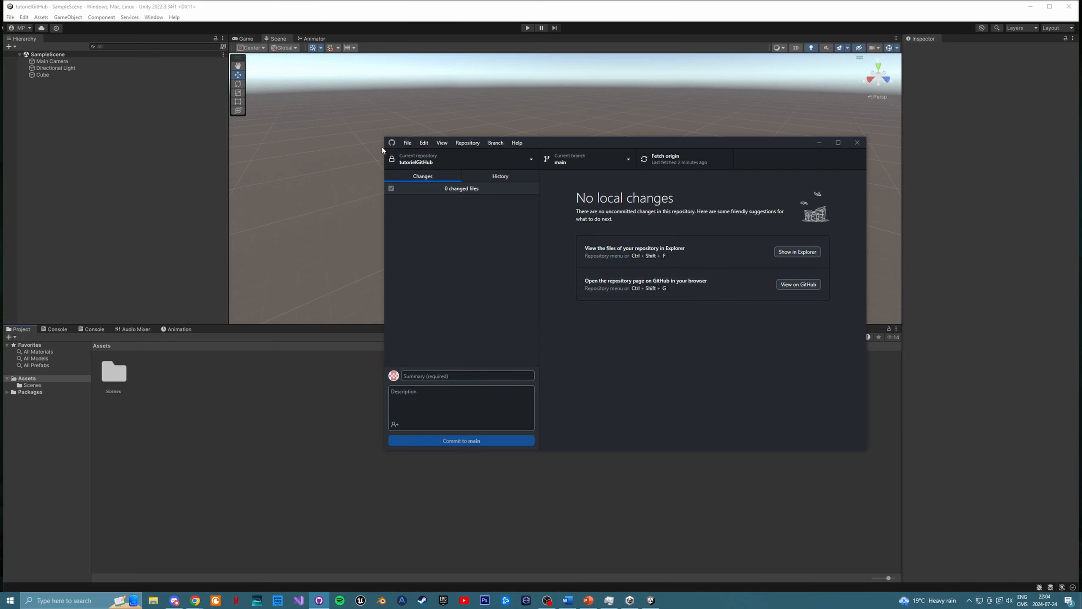
click(275, 384)
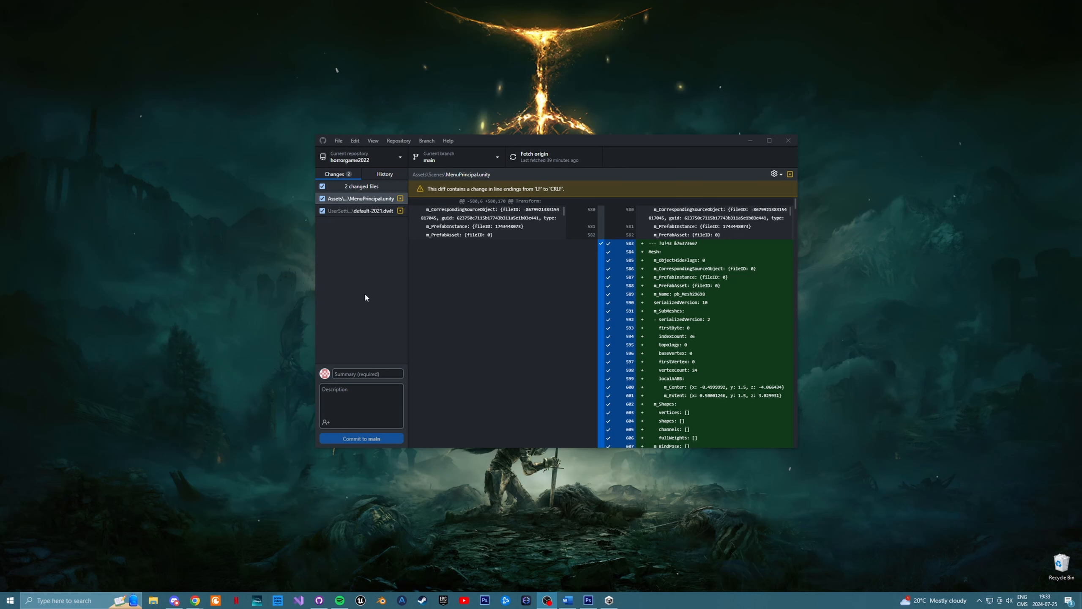
click(377, 289)
click(375, 156)
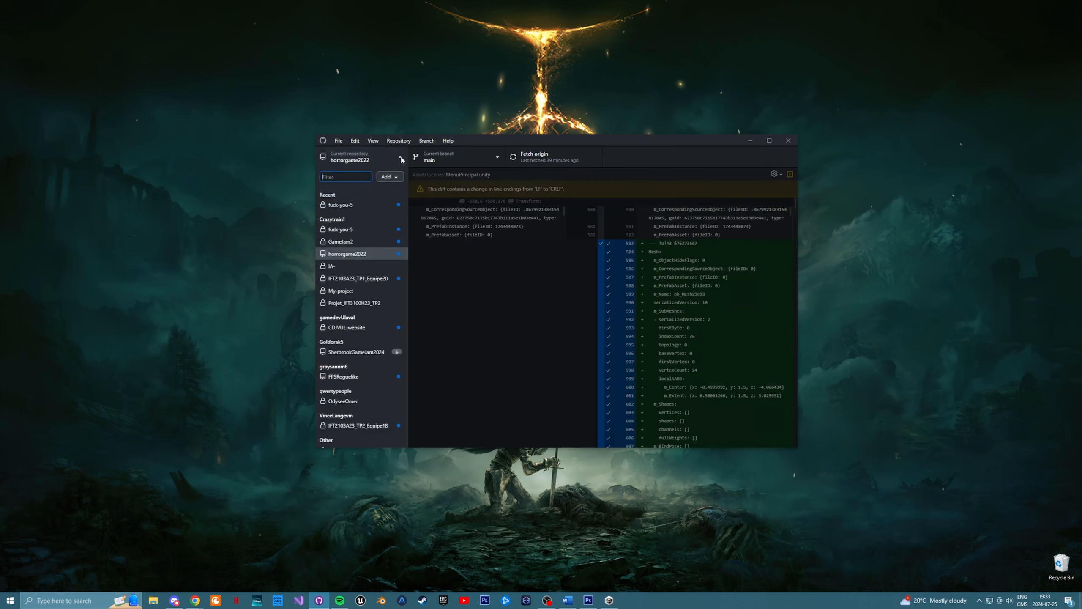
click(390, 177)
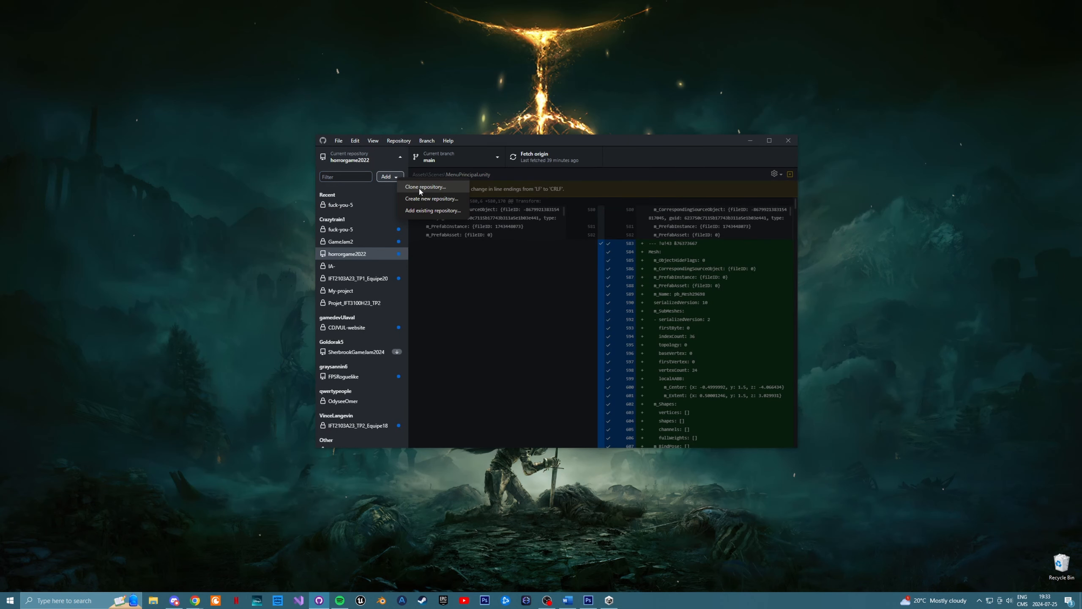
click(420, 188)
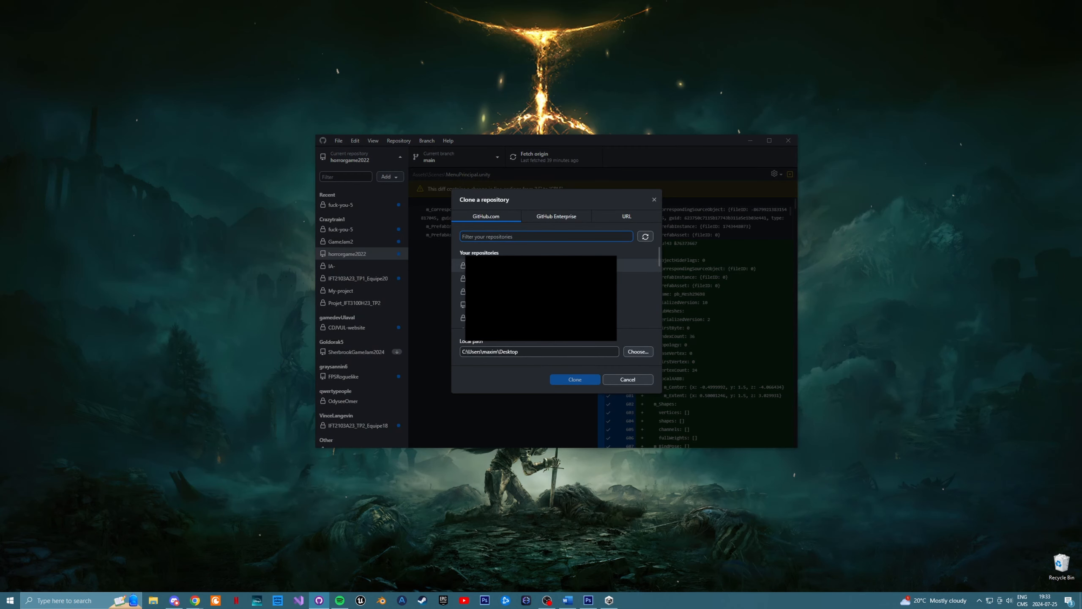
scroll(541, 295, down, 5)
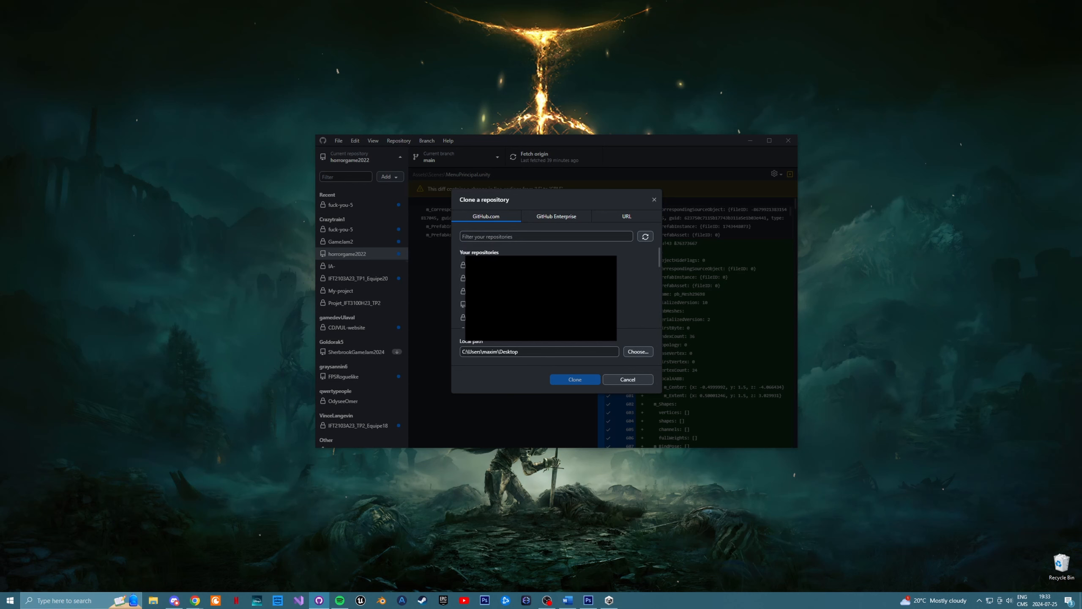
scroll(541, 292, up, 5)
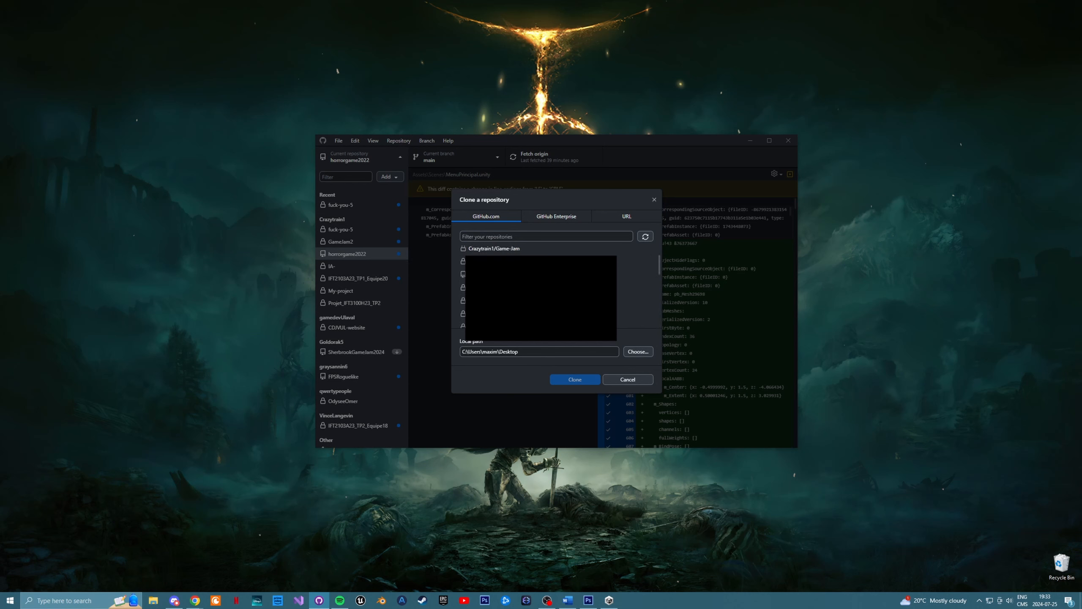
scroll(541, 294, down, 2)
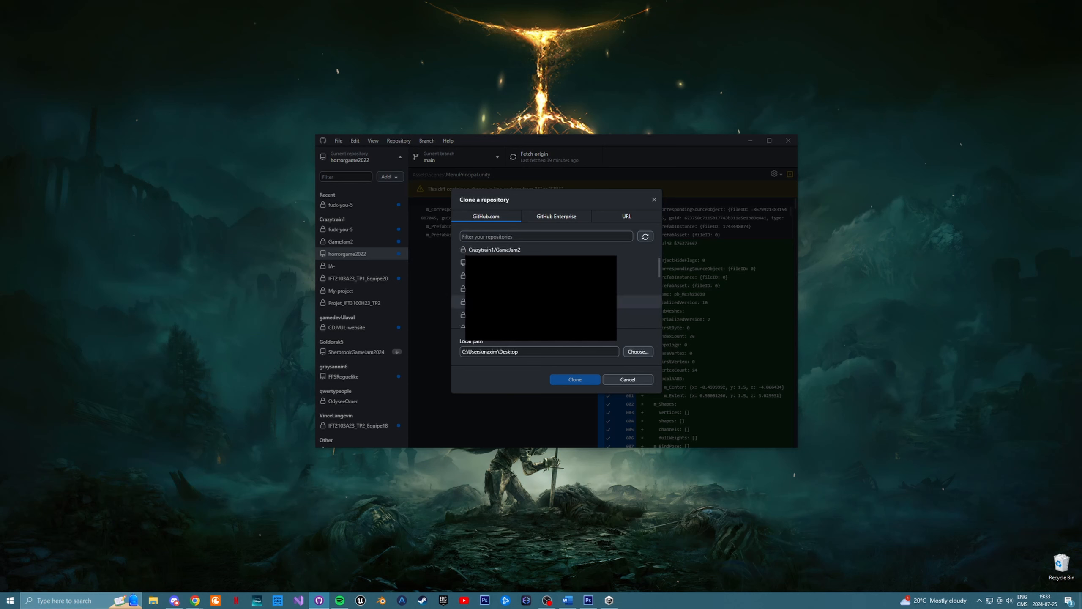
scroll(541, 294, down, 1)
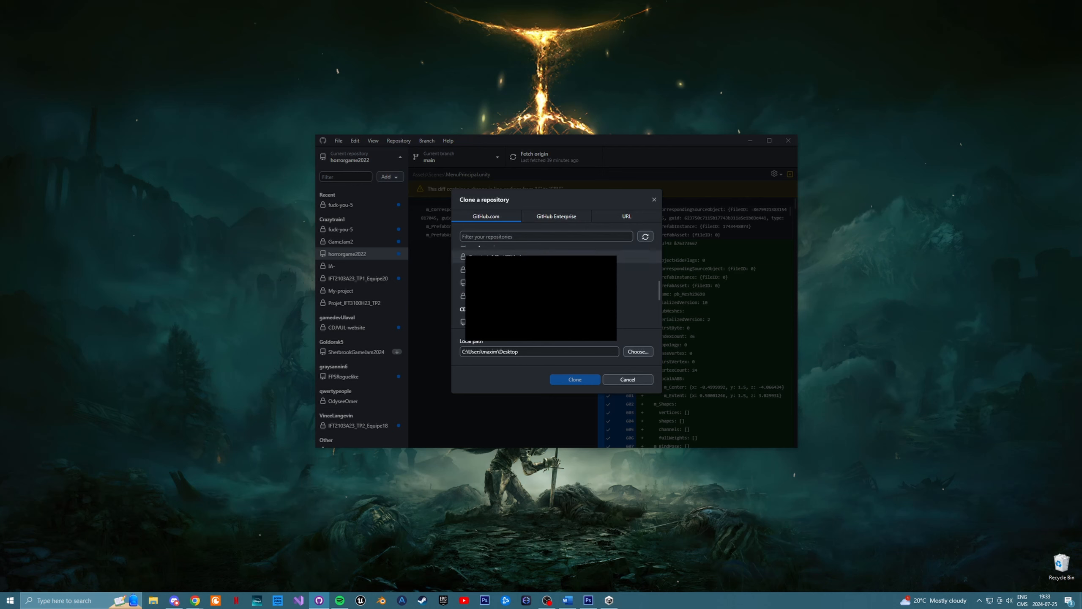
click(541, 255)
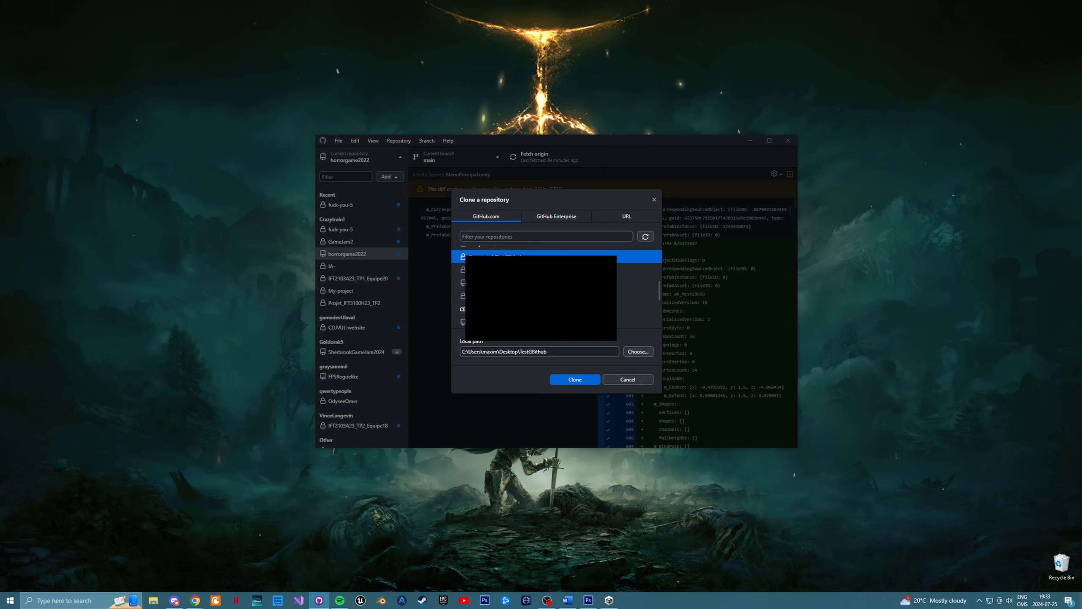
click(575, 380)
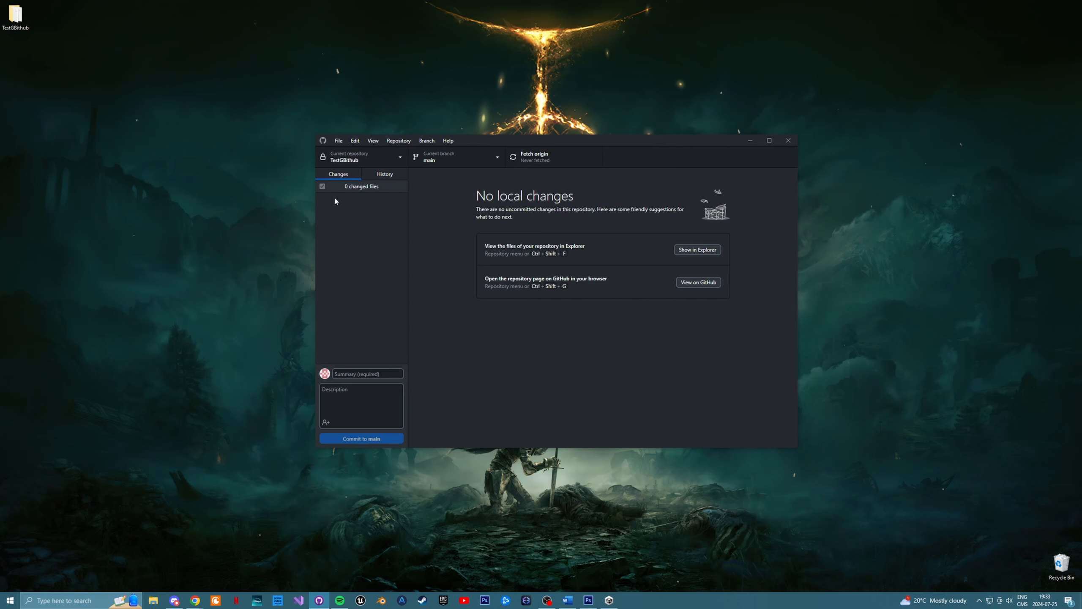
- Examine the cloned TestGBithub folder on the desktop, including its Assets and ProjectSettings subfolders, and close it
double_click(14, 15)
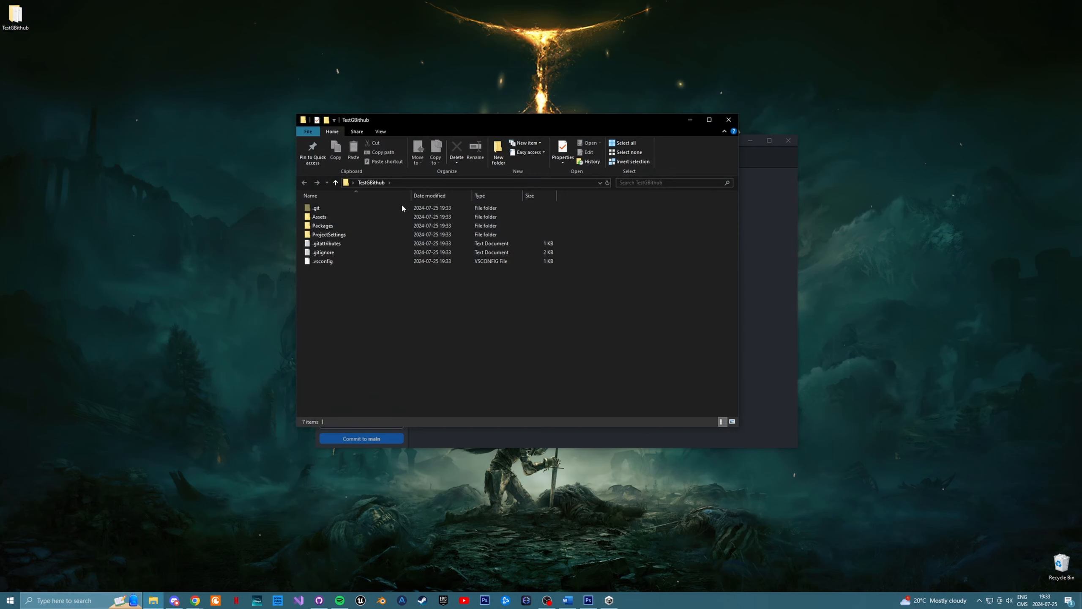
double_click(328, 217)
key(alt+Left)
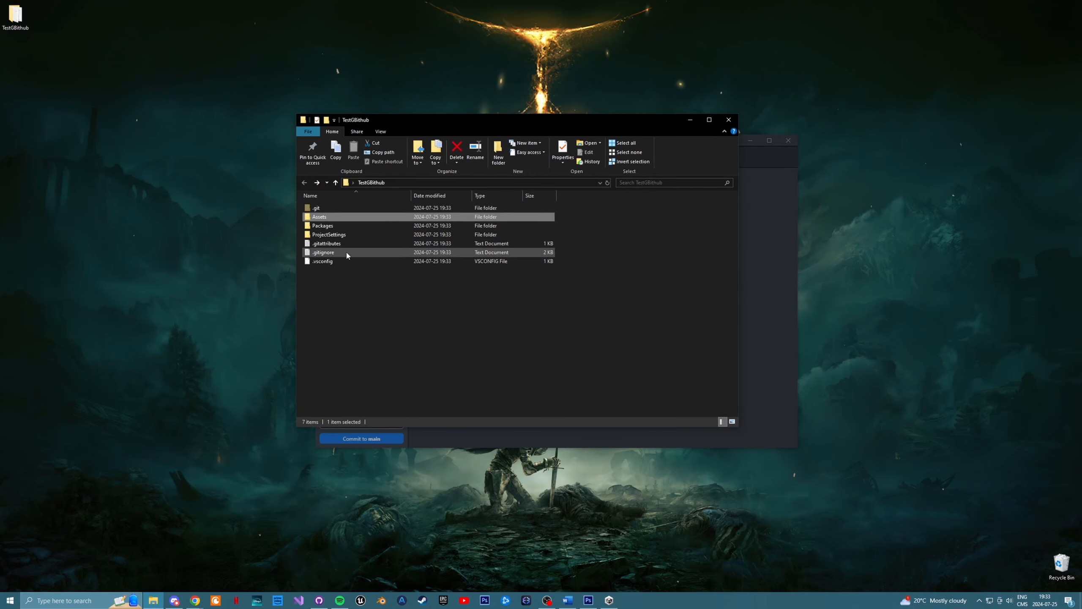
double_click(329, 235)
key(alt+Left)
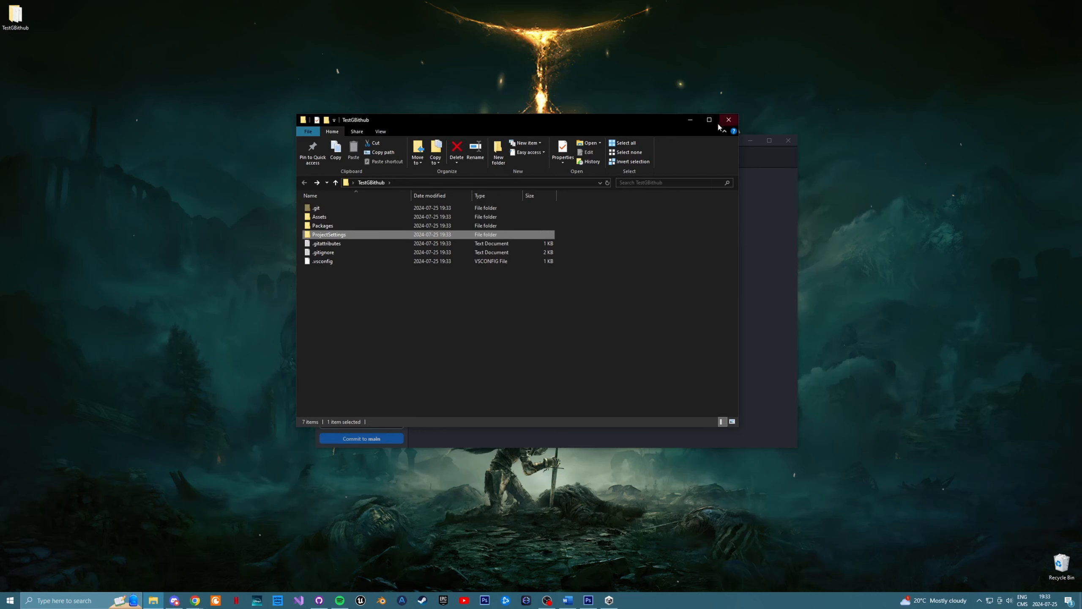
click(728, 120)
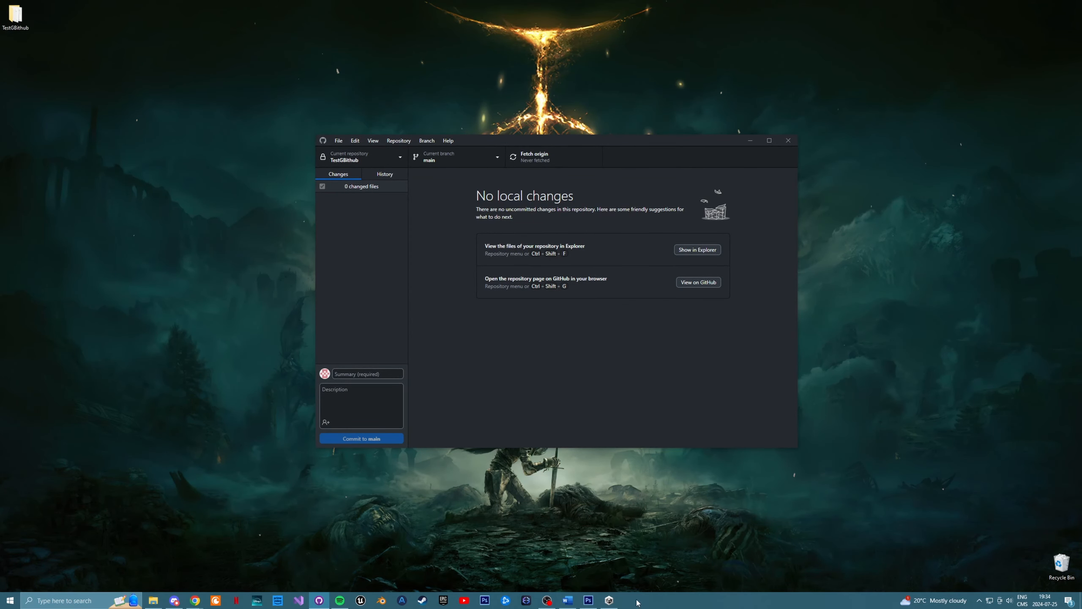
- Switch to Unity Hub, add the TestGBithub folder on the Desktop as a project from disk, and open it
mouse_move(612, 603)
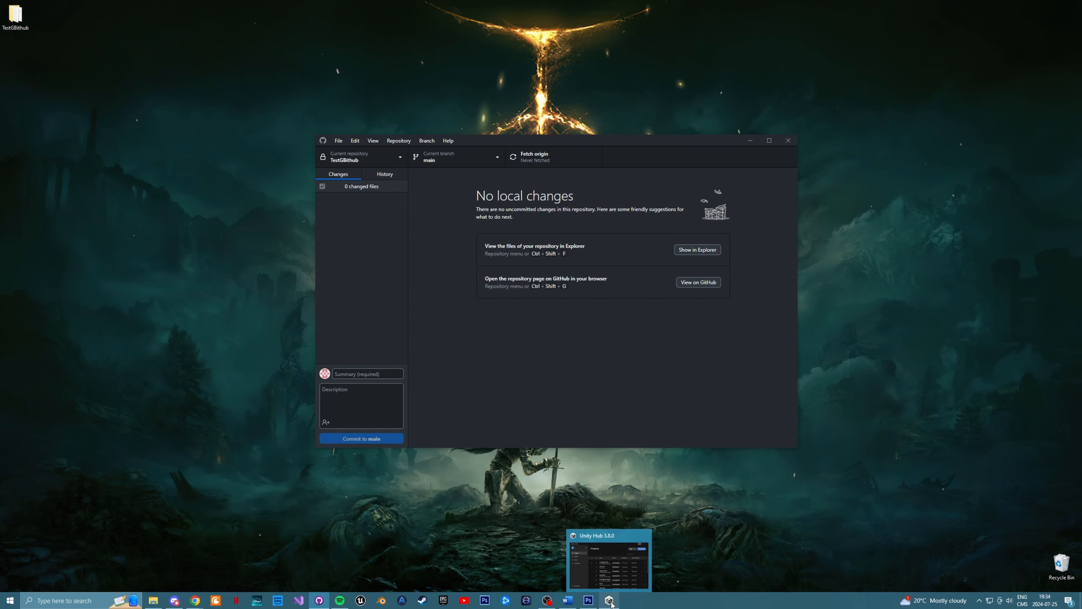
click(612, 604)
drag(830, 110, 505, 195)
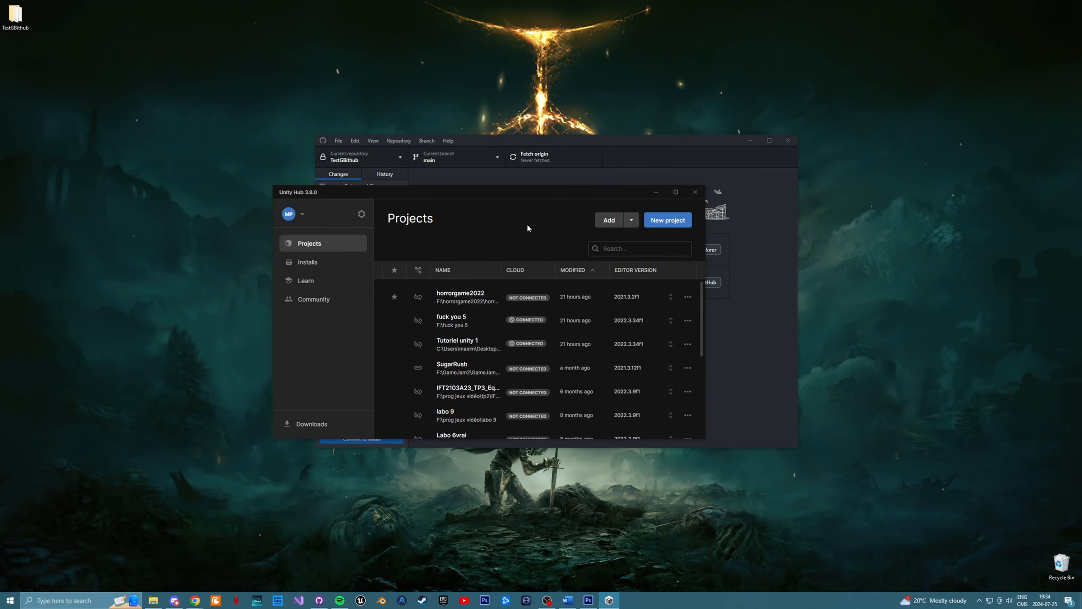
click(632, 220)
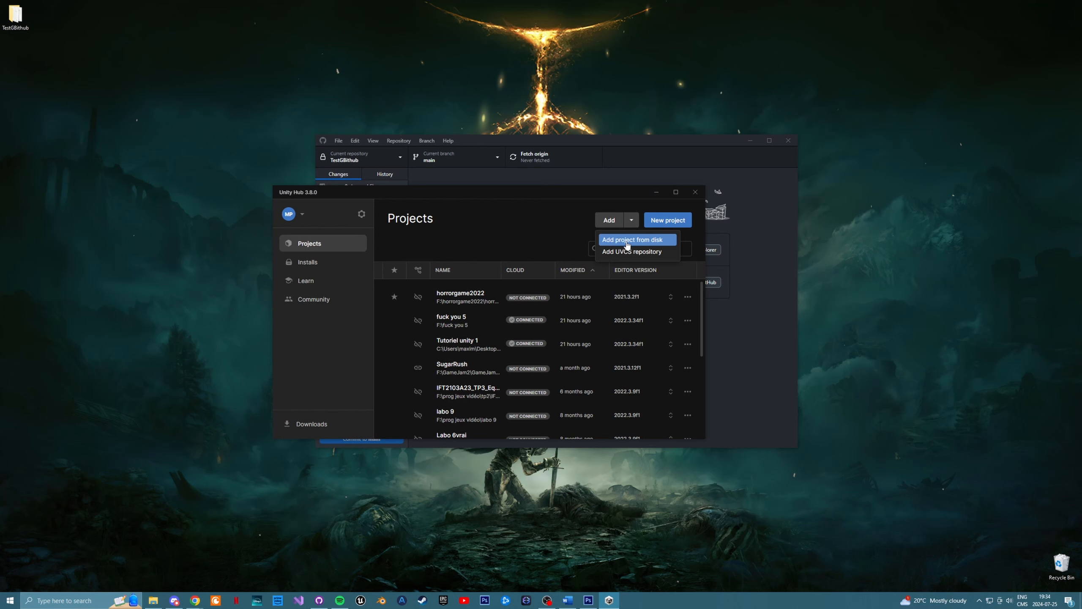
click(634, 240)
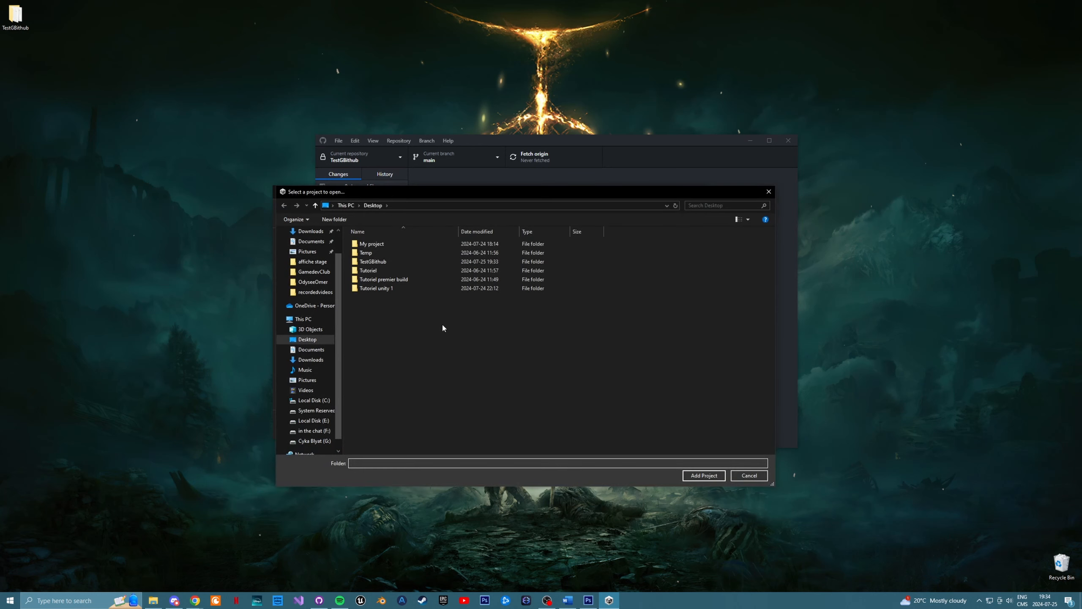
click(400, 261)
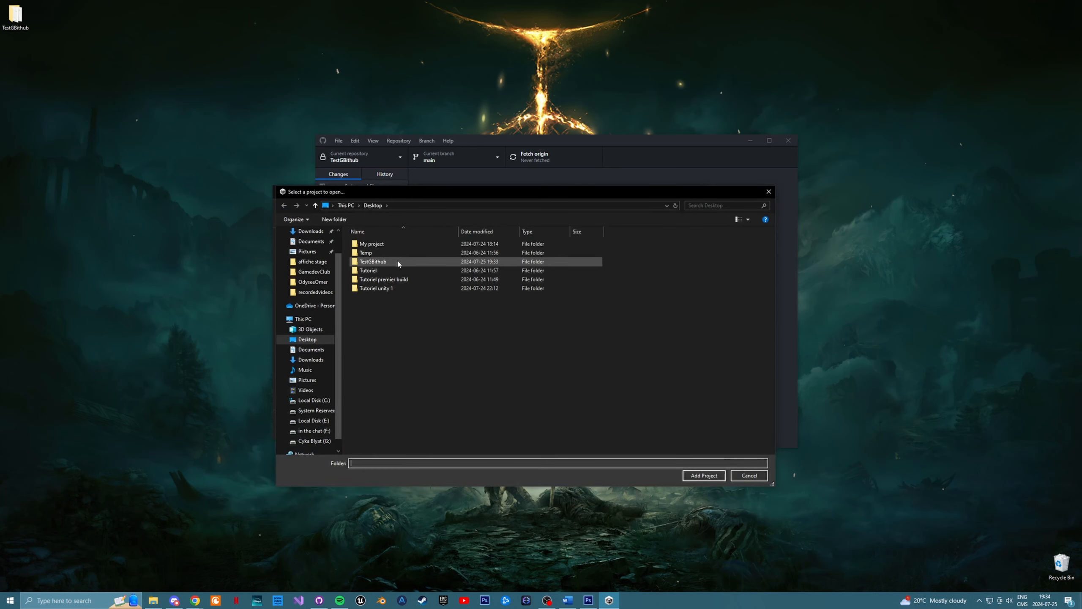
click(703, 475)
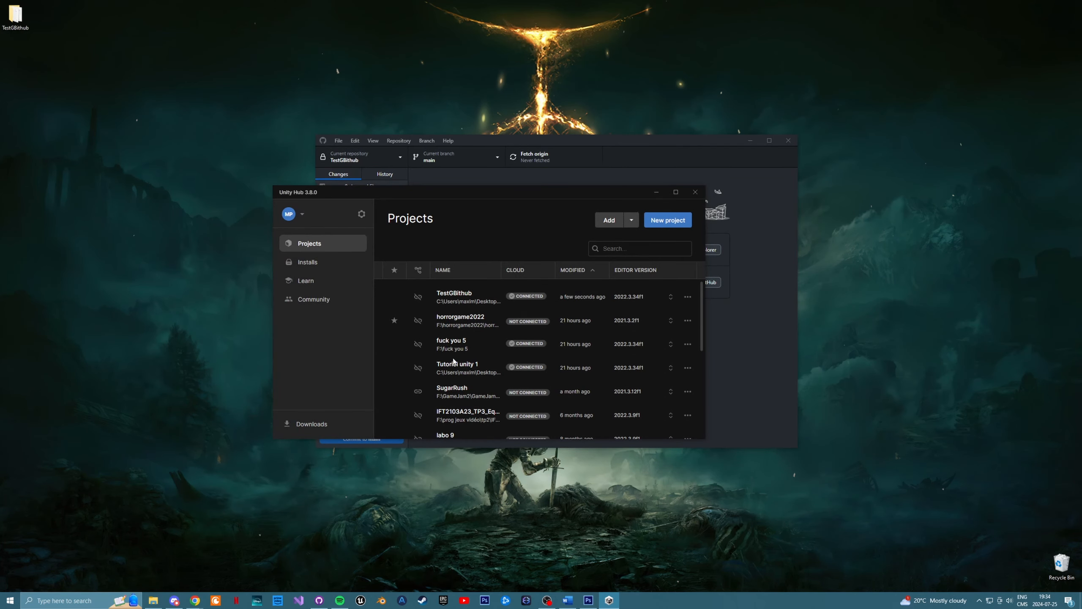
click(462, 297)
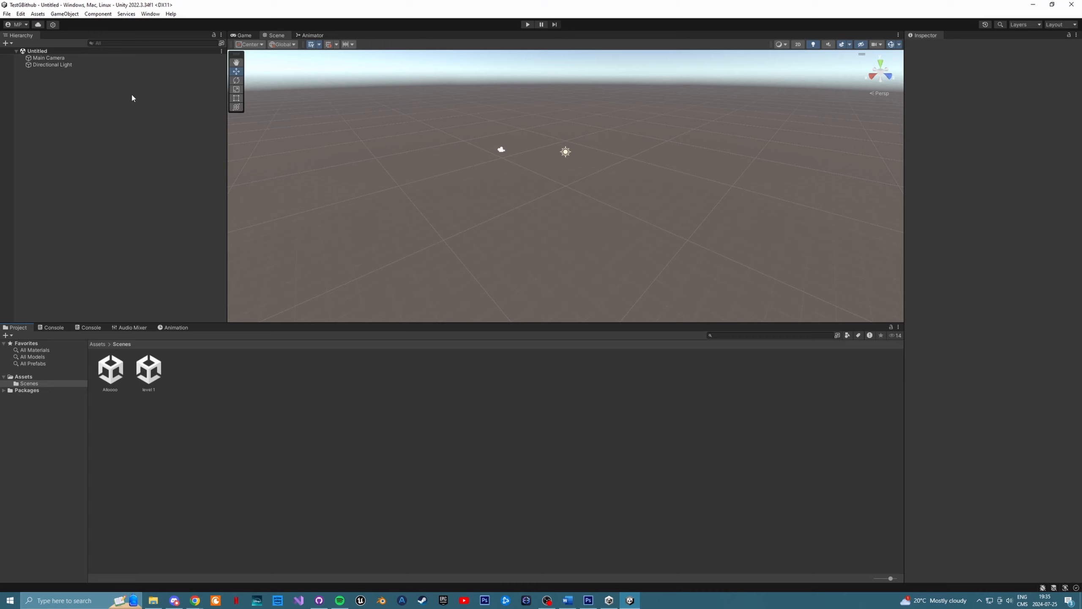
- Open the level 1 scene from Assets/Scenes and the folder's other scene to check the cloned content
click(87, 105)
click(139, 425)
click(101, 344)
double_click(114, 374)
double_click(117, 375)
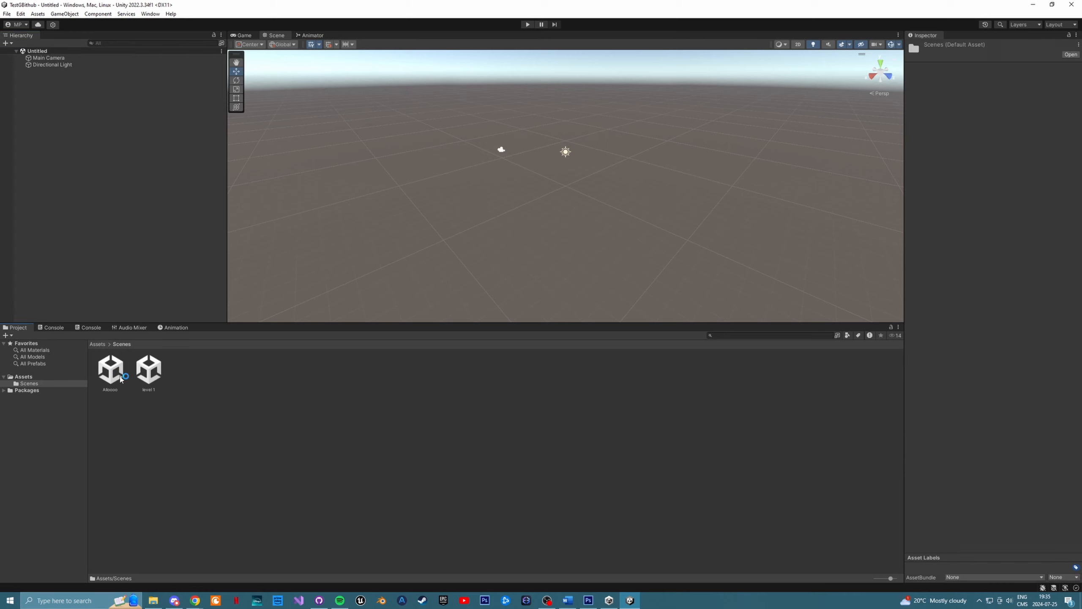
double_click(154, 374)
double_click(106, 374)
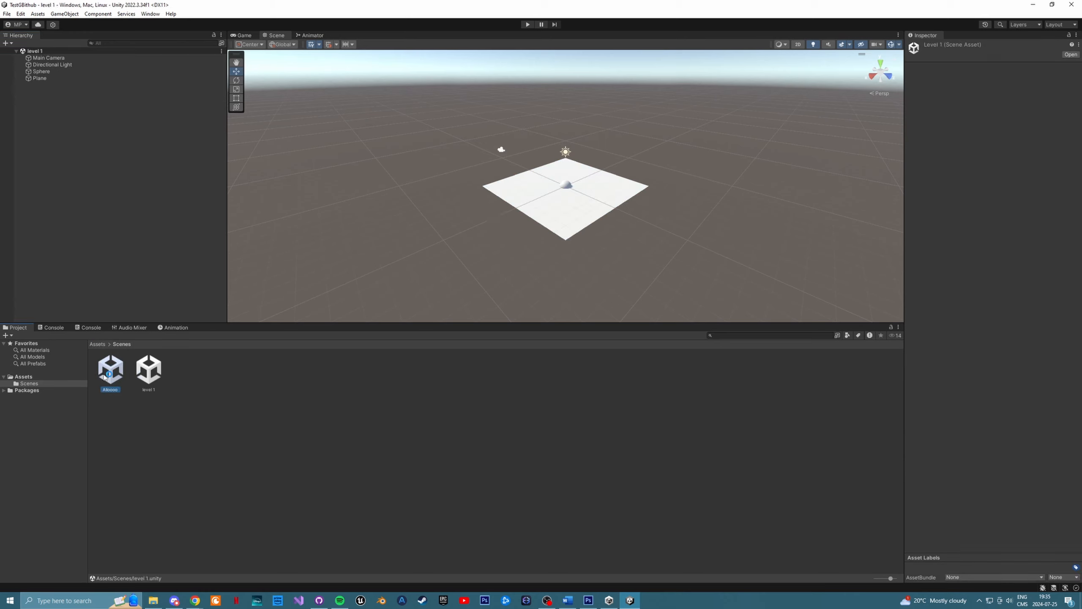
click(143, 379)
click(114, 375)
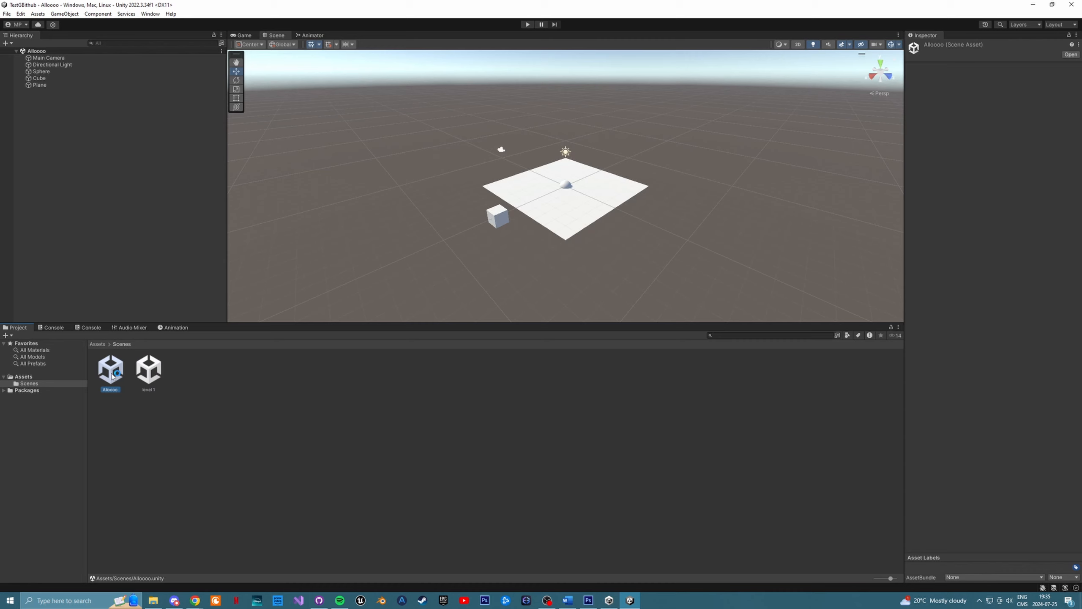
click(229, 387)
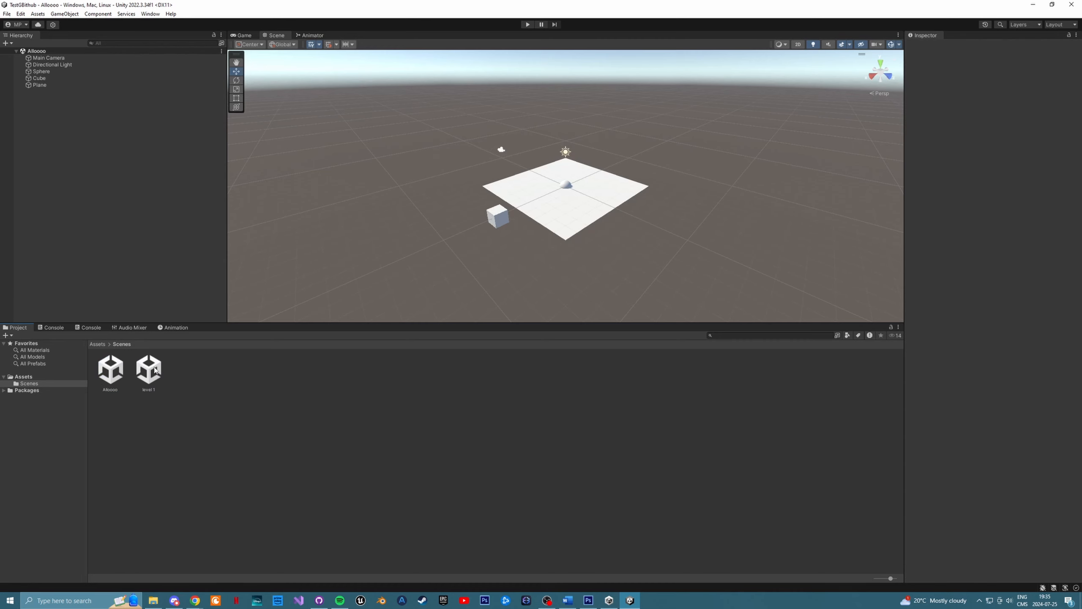
click(106, 364)
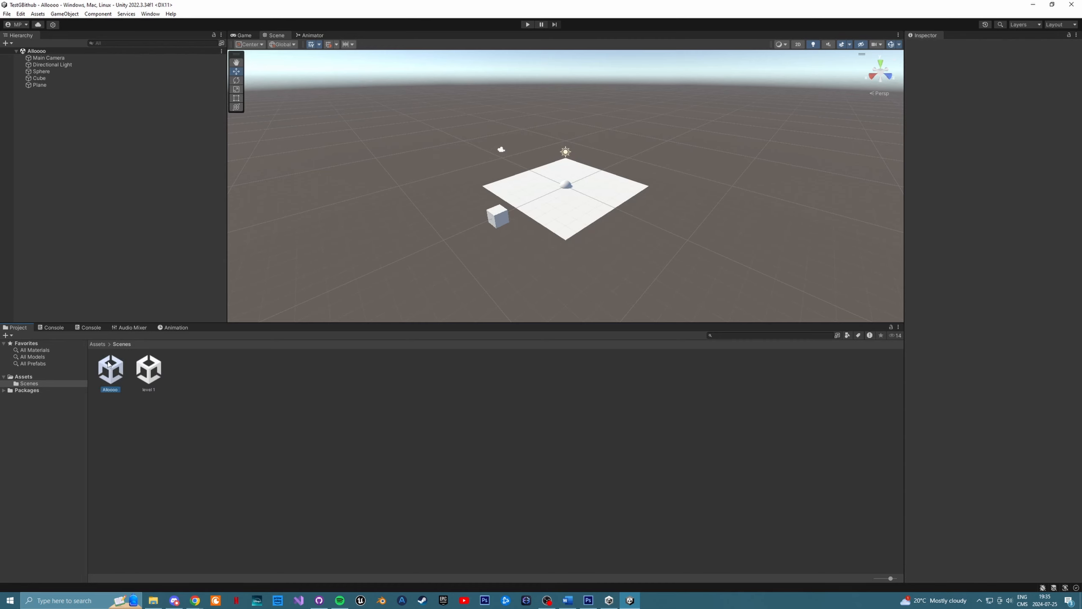
- Duplicate the Plane twice, placing one copy above and the other below the original, and save the scene
click(49, 84)
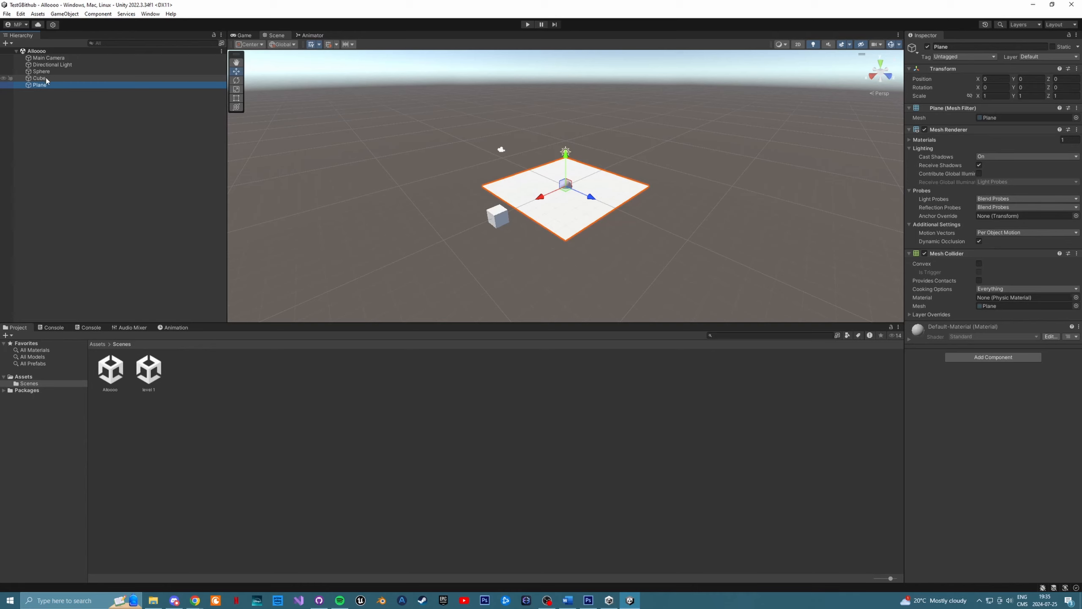
key(ctrl+d)
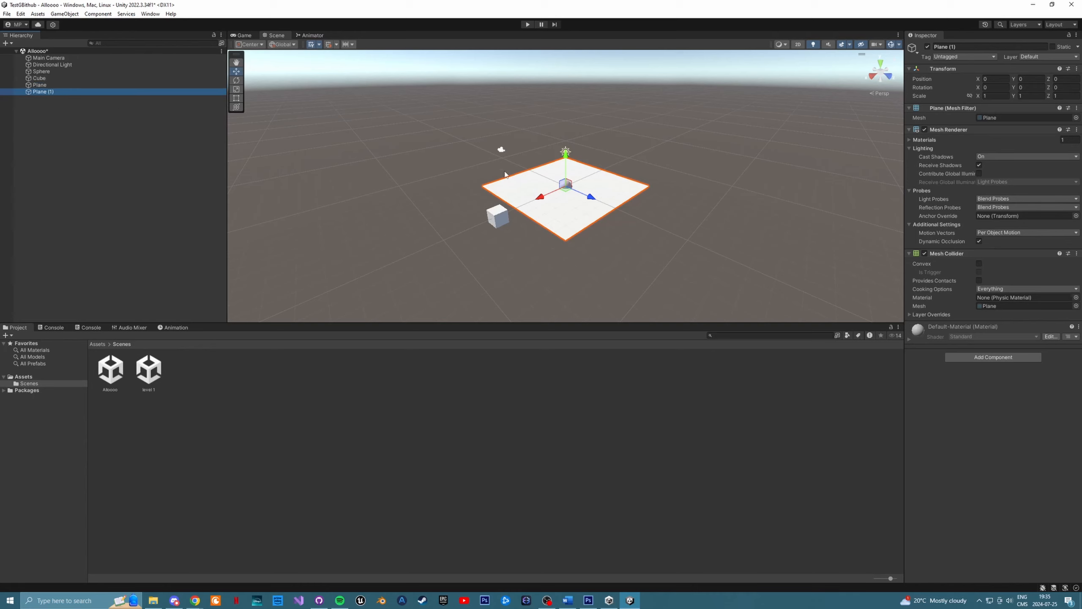
drag(566, 167, 566, 119)
key(ctrl+d)
drag(567, 68, 572, 239)
click(263, 396)
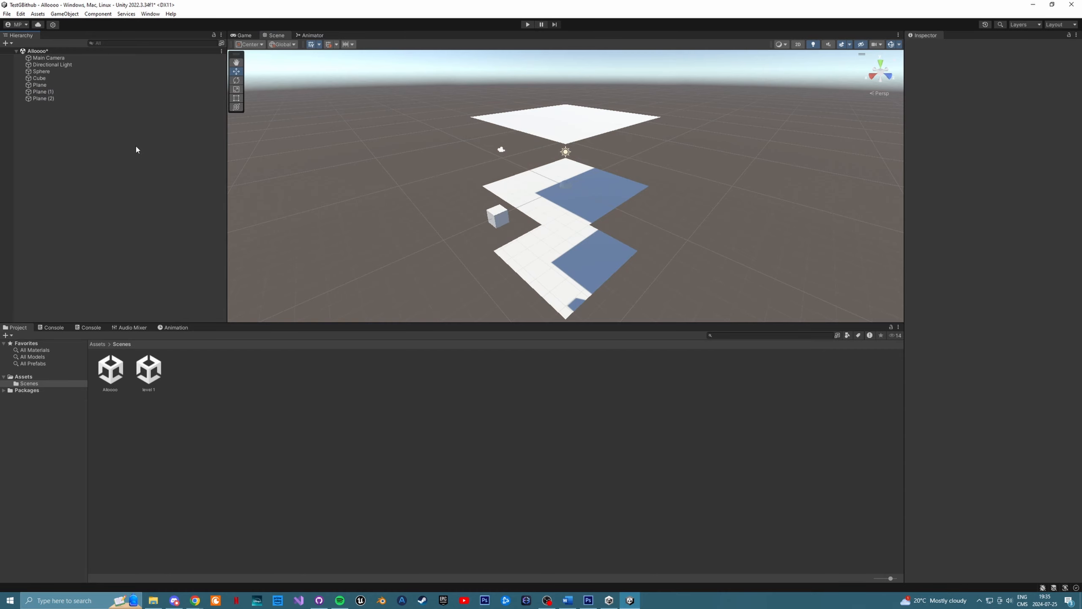
key(ctrl+s)
- Switch to GitHub Desktop, commit the changed scene file to main with the summary "addded three plane", and push it to origin
click(1034, 5)
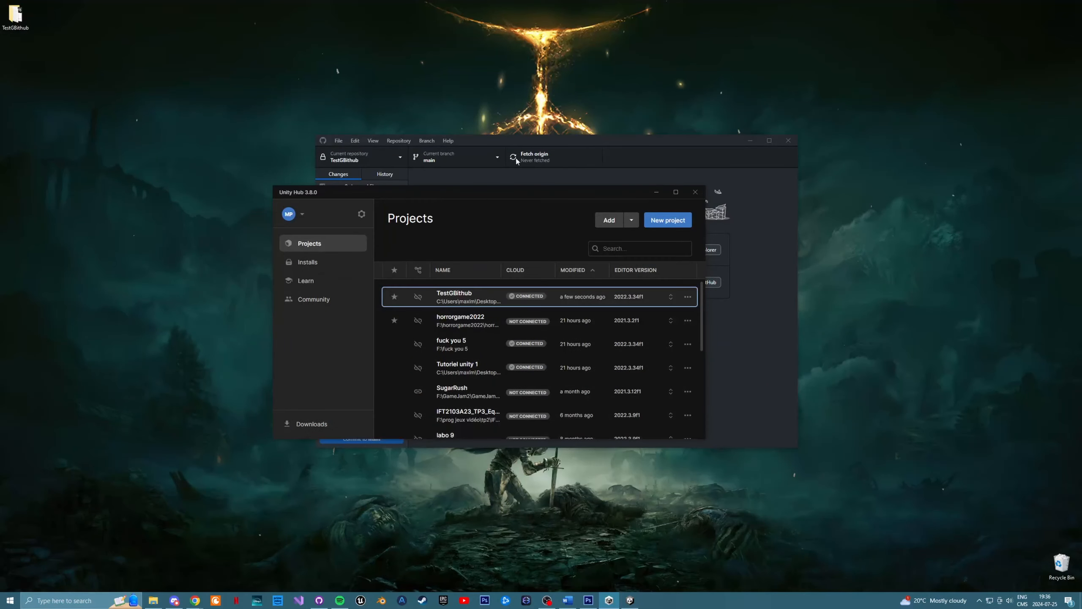
click(618, 148)
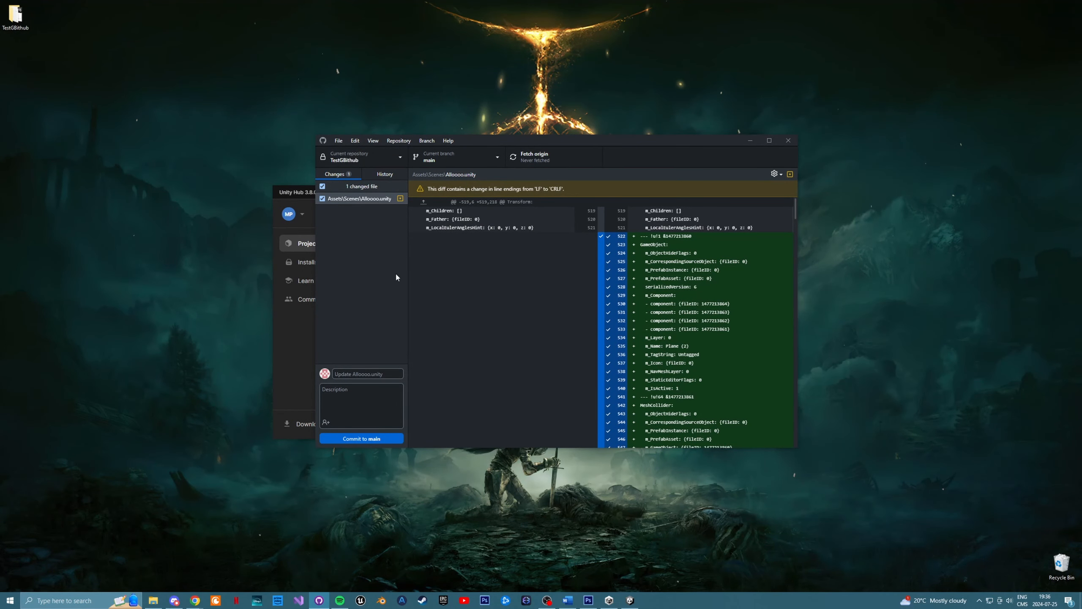
click(346, 401)
text(add ed)
key(BackSpace)
key(BackSpace)
key(BackSpace)
key(BackSpace)
key(BackSpace)
text(ded three plane)
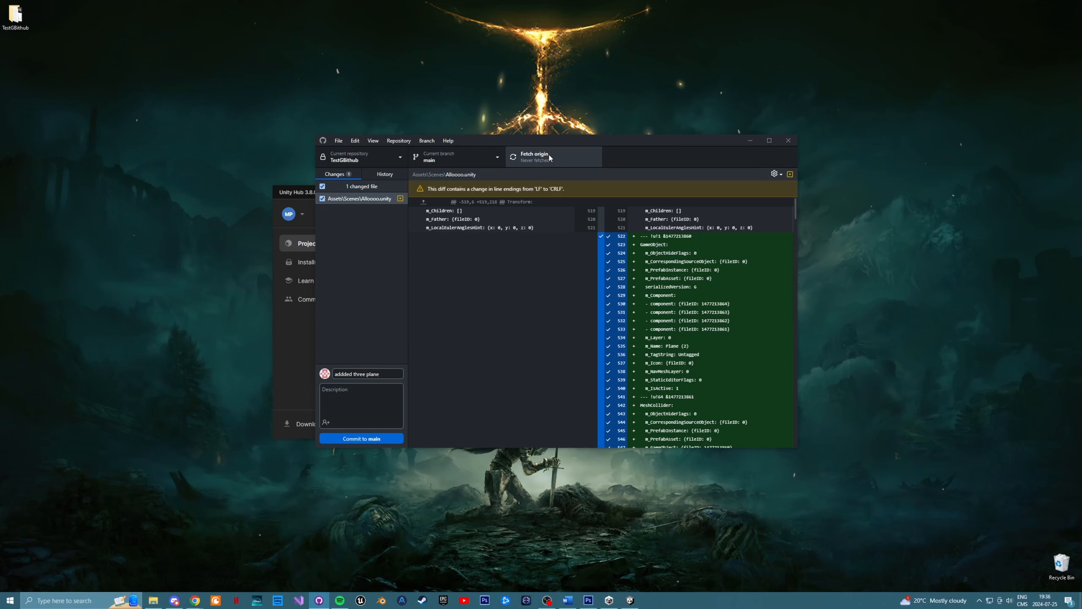
click(374, 440)
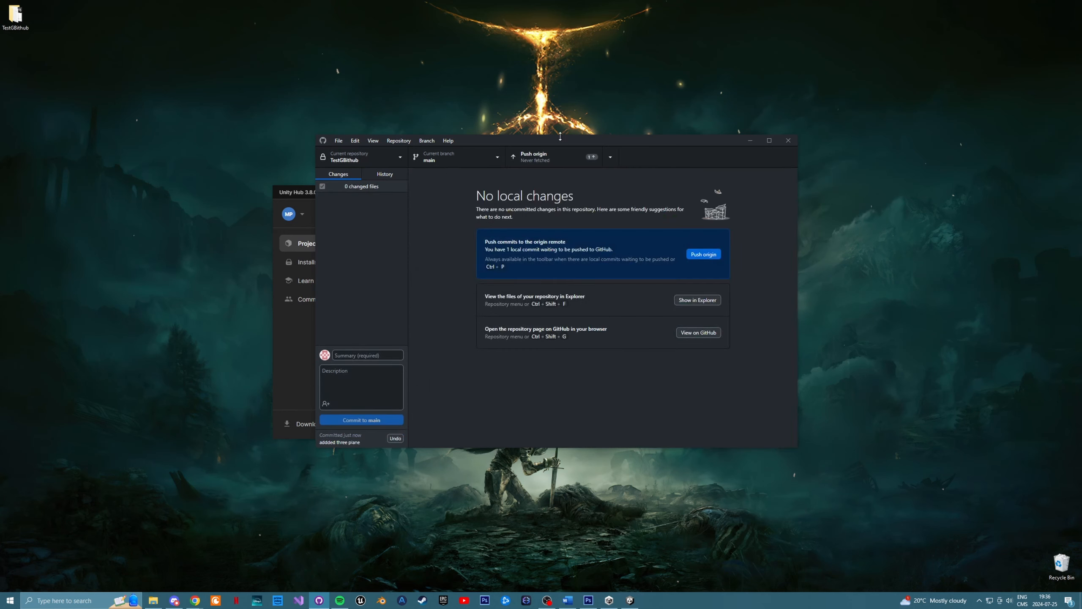
click(555, 158)
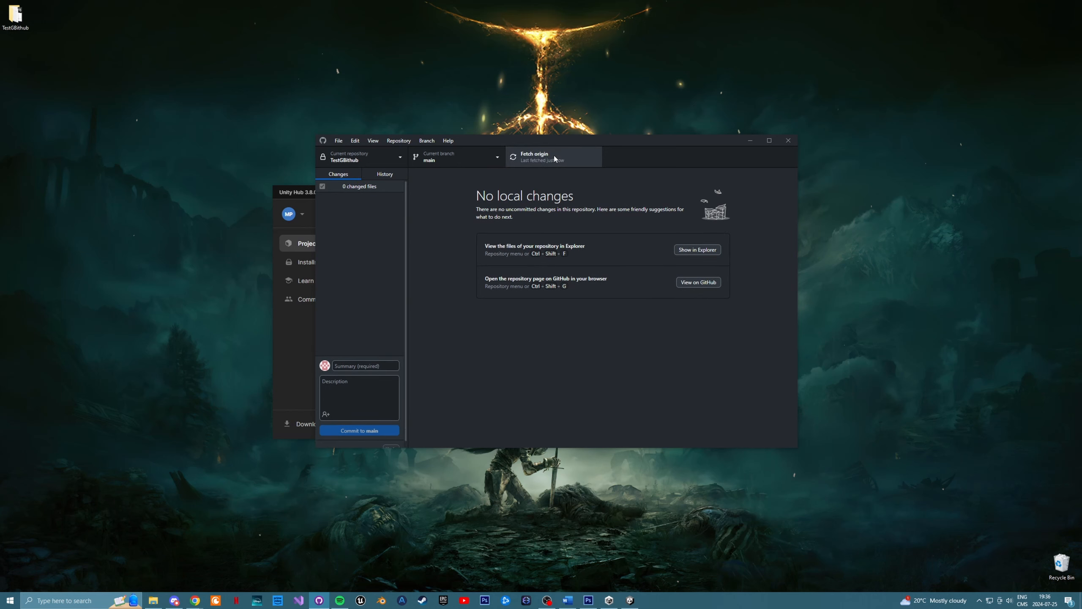
- Review the "addded three plane" commit in the repository's history and return to the list of local changes
click(392, 175)
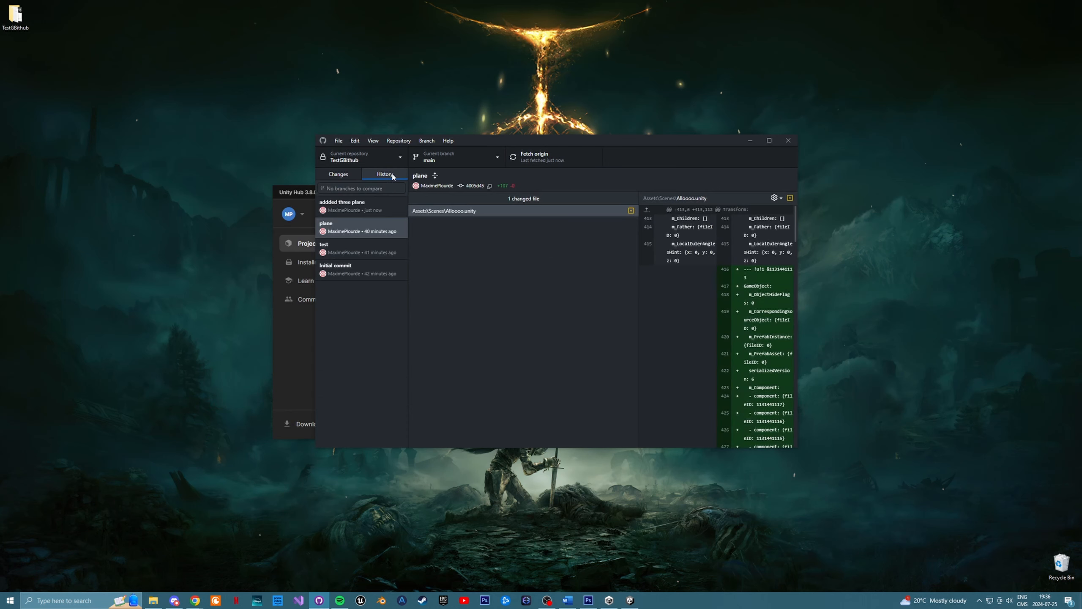
click(348, 208)
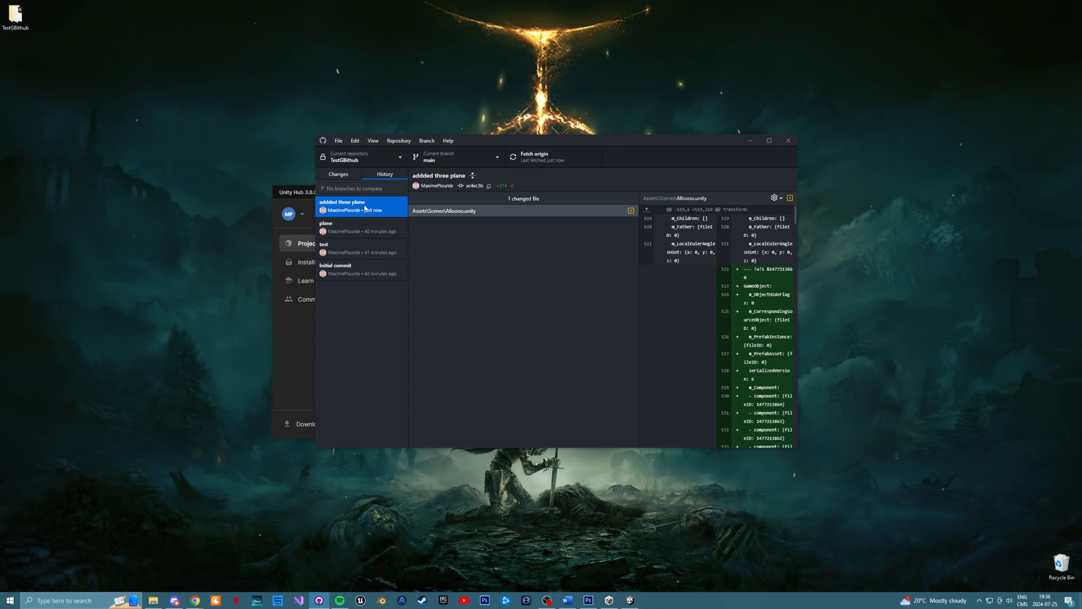
click(338, 174)
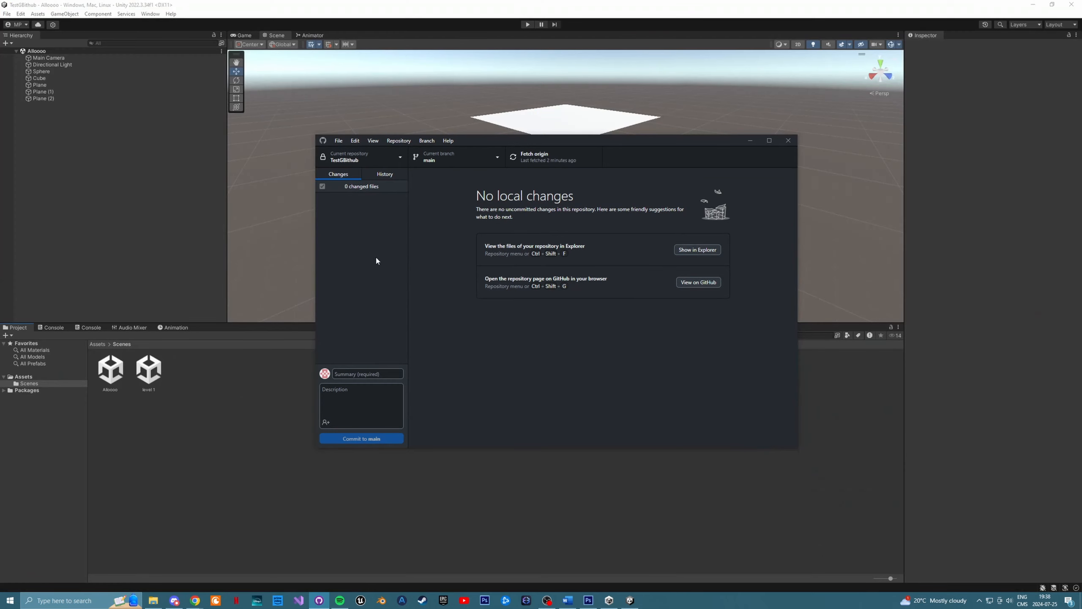